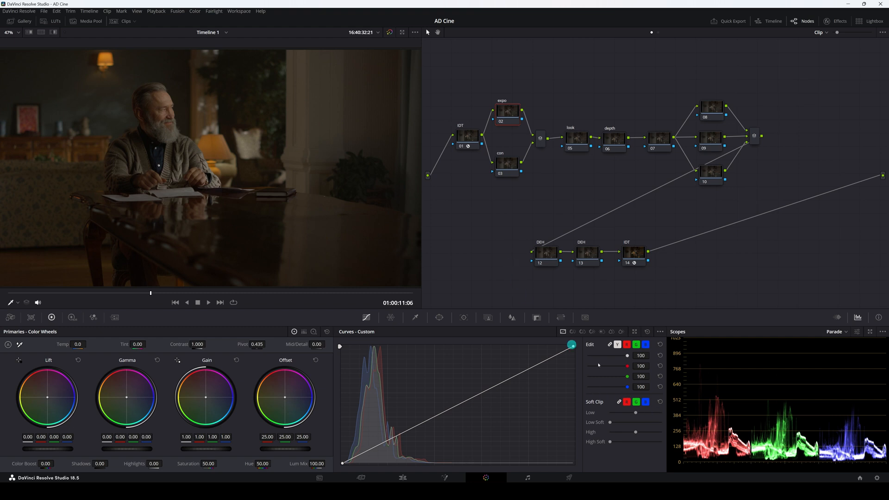
# Review the Camera Raw and Color Management pages of the project settings, closing them without changes.
pyautogui.click(877, 477)
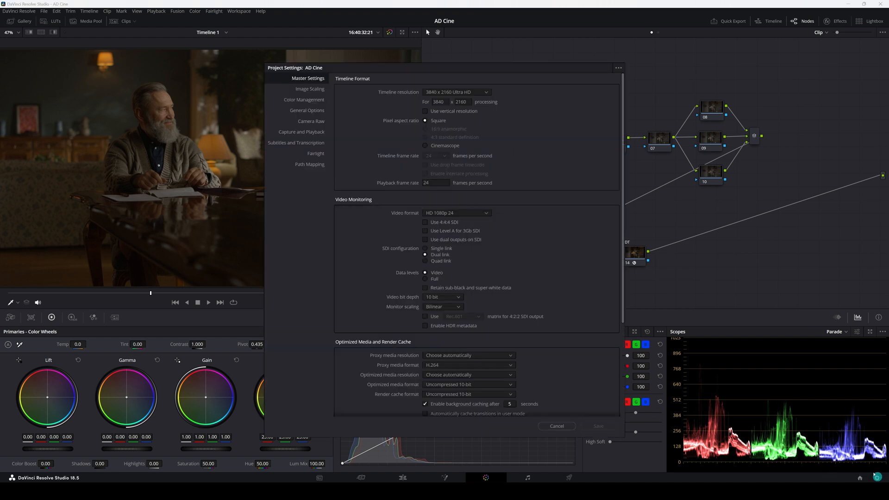
pyautogui.click(304, 123)
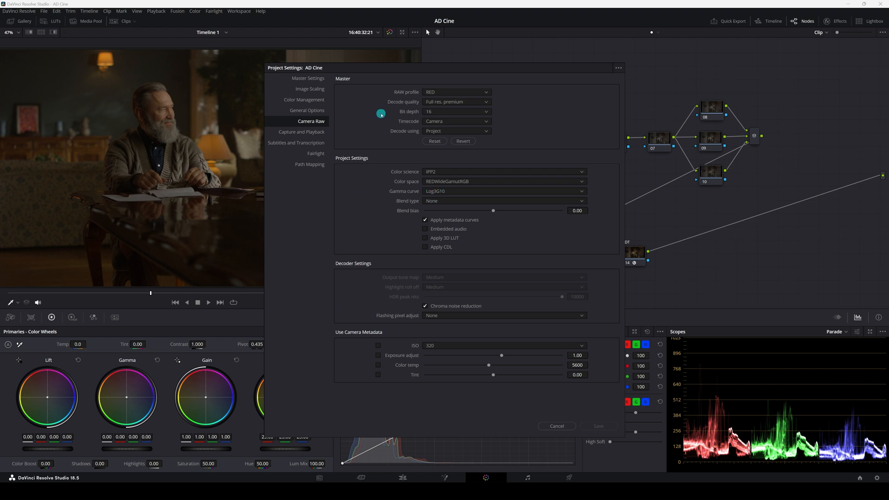
pyautogui.click(305, 101)
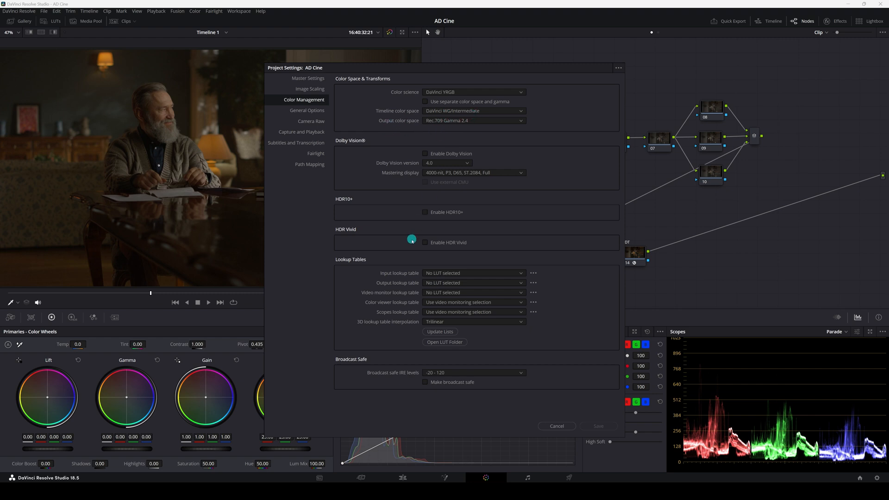
pyautogui.click(559, 424)
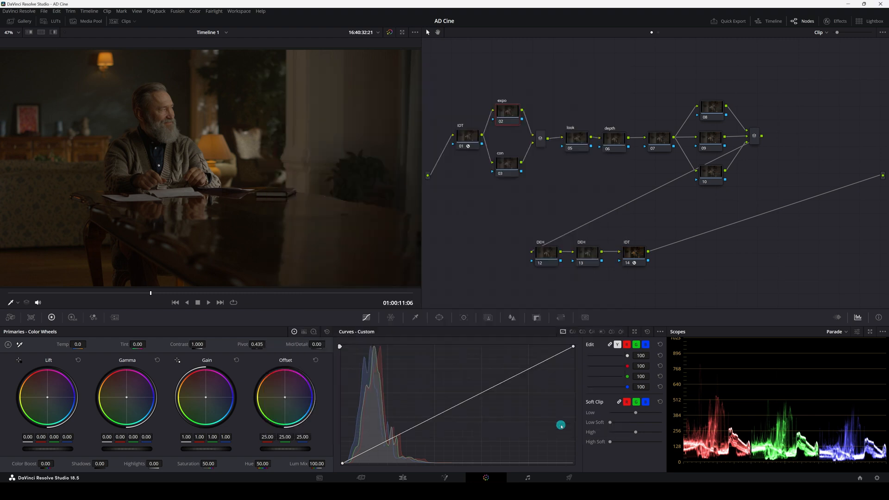
# Inspect the Color Space Transform settings on the IDT node 01 and the output IDT node 14.
pyautogui.moveTo(453, 75); pyautogui.dragTo(727, 264)
pyautogui.click(548, 255)
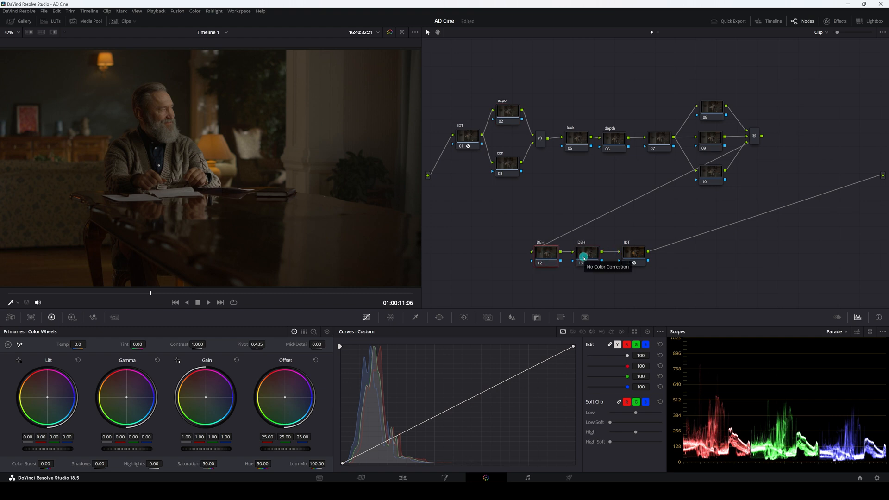
pyautogui.click(637, 255)
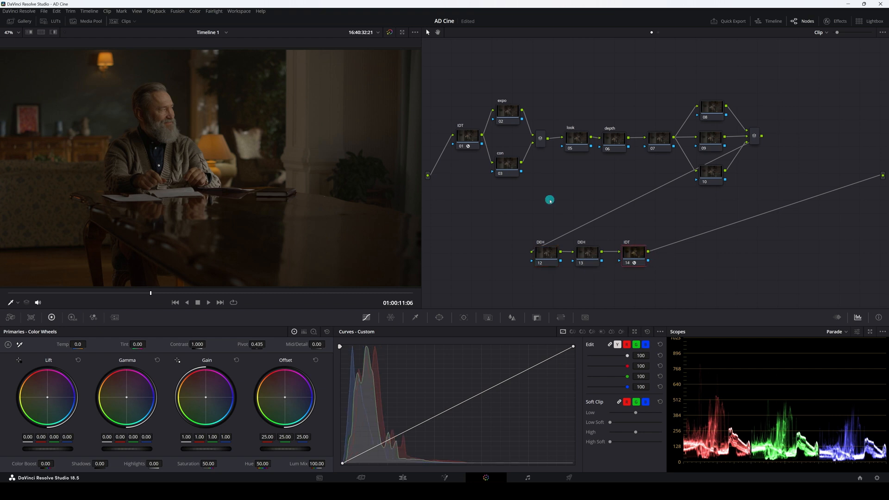
pyautogui.click(463, 136)
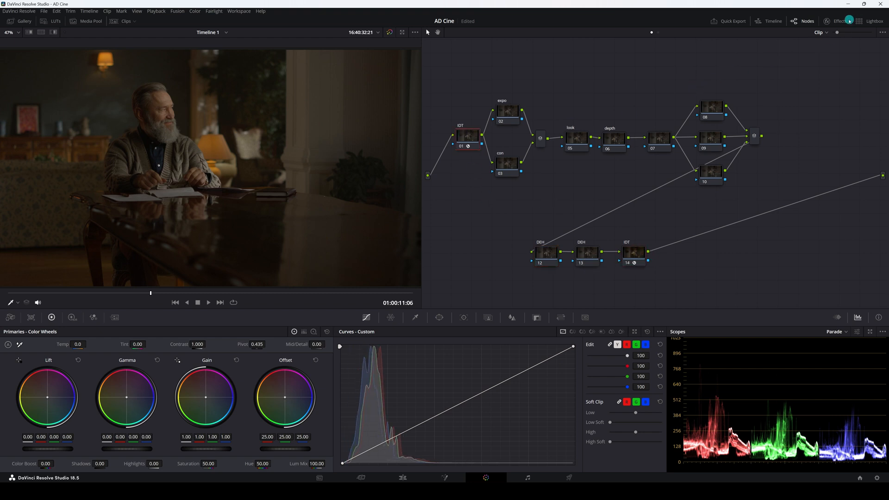
pyautogui.click(827, 21)
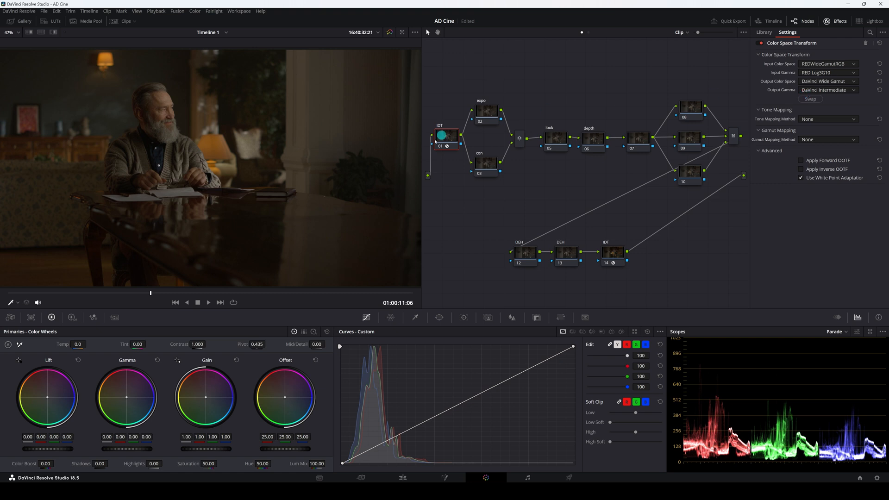
pyautogui.click(604, 251)
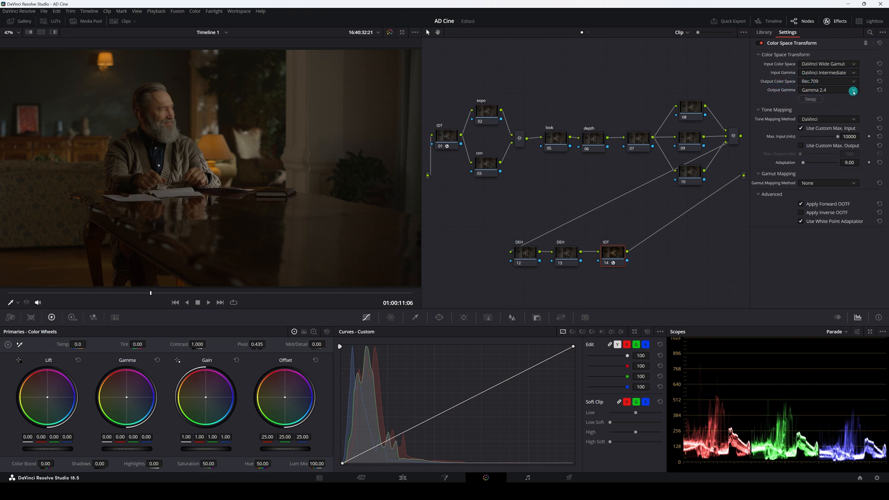
pyautogui.click(838, 21)
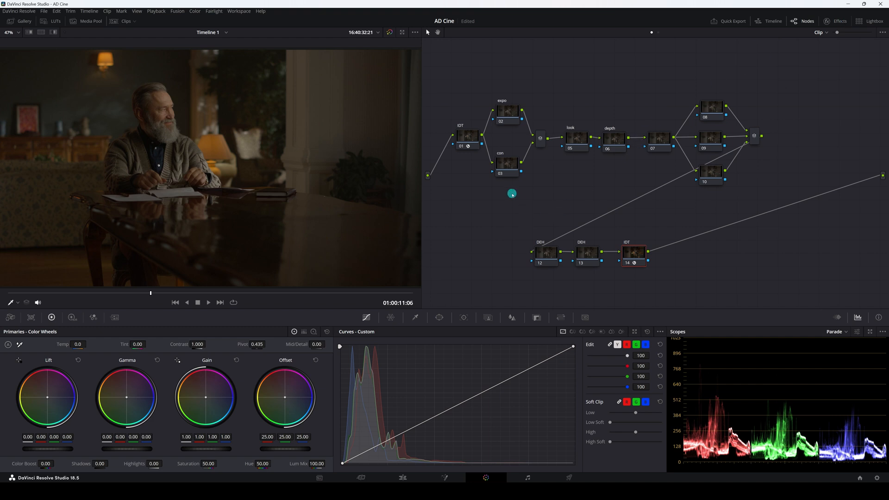
# Search the effects library for deh and apply Dehancer Pro 7.1.0 to the DEH node 12.
pyautogui.moveTo(499, 73); pyautogui.dragTo(681, 212)
pyautogui.click(532, 217)
pyautogui.click(547, 256)
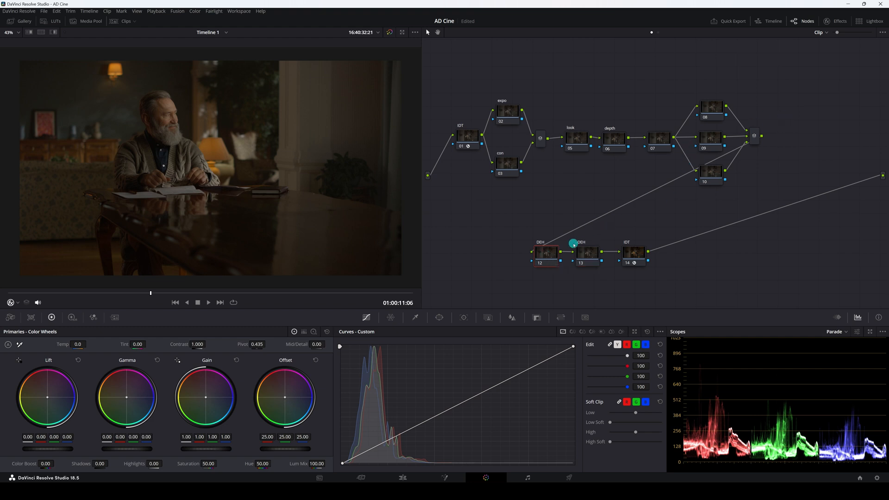
pyautogui.click(839, 23)
pyautogui.click(869, 32)
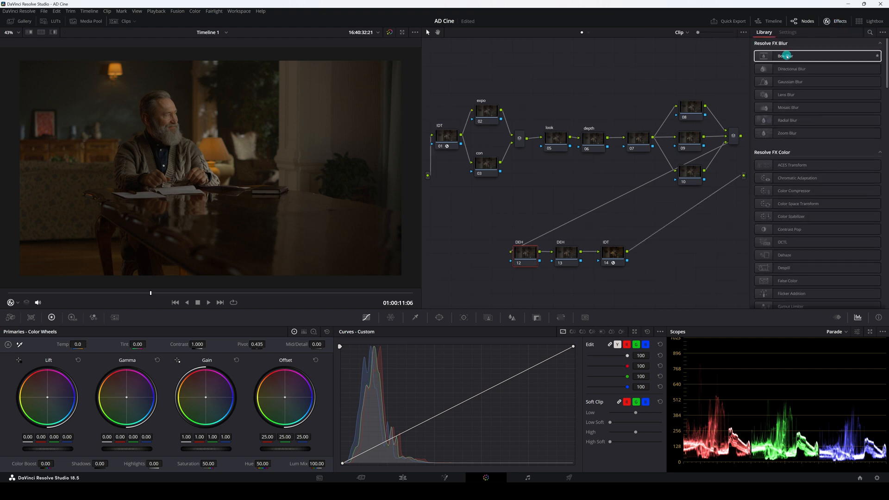
pyautogui.click(869, 33)
pyautogui.write('deh')
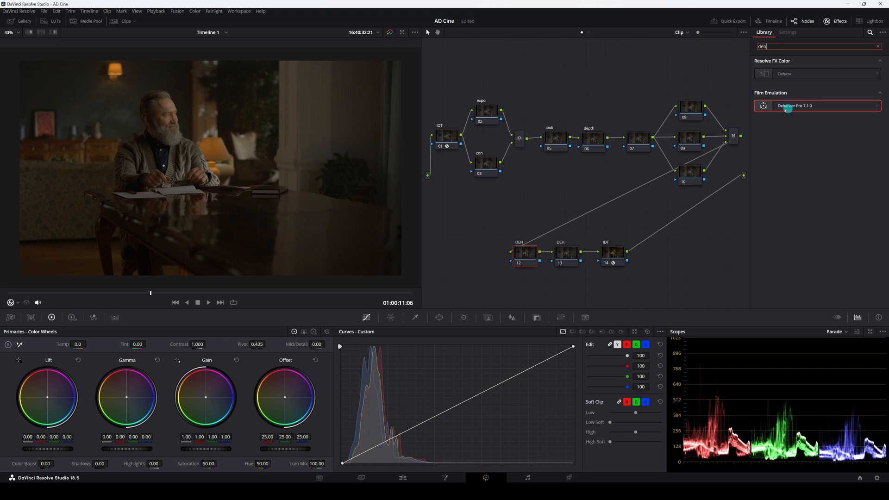
pyautogui.moveTo(764, 108); pyautogui.dragTo(526, 257)
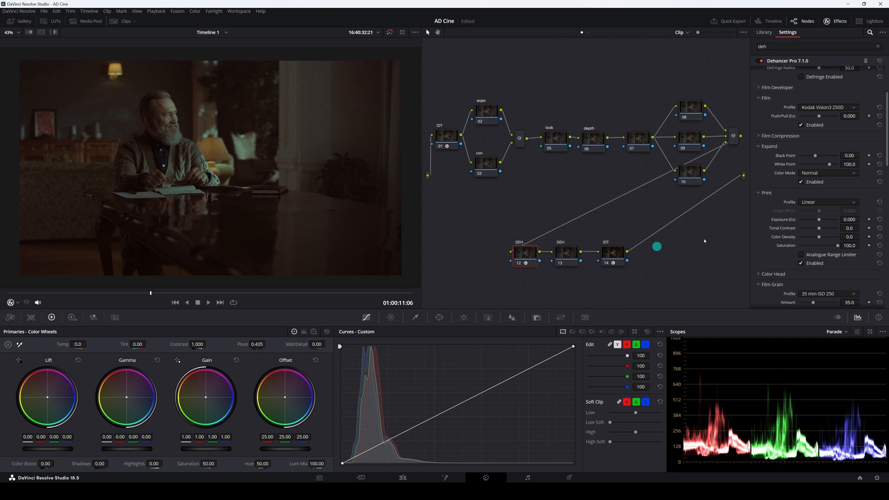
# Disable all Dehancer tools and set the plugin's quality option to High - slow.
pyautogui.scroll(-10, 787, 233)
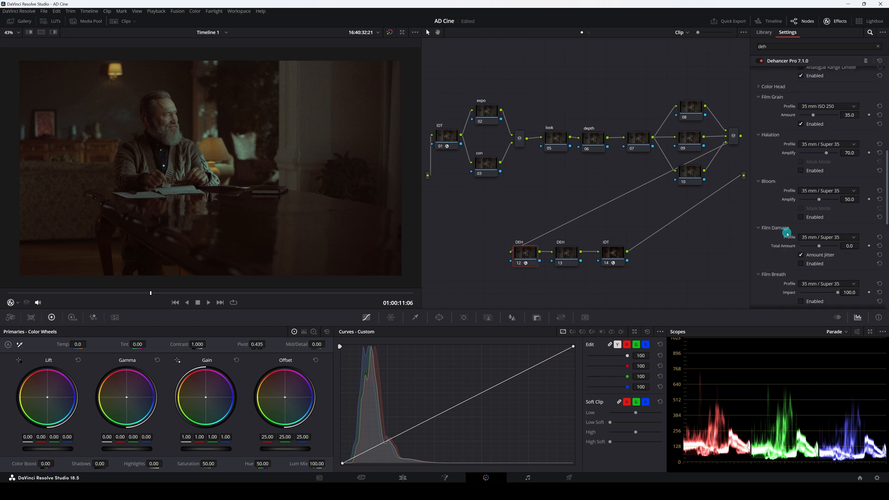
pyautogui.scroll(-10, 807, 223)
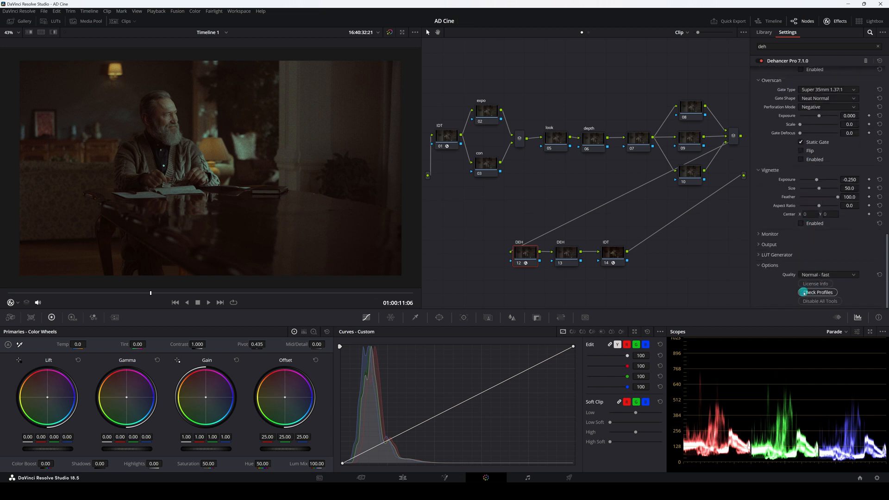
pyautogui.click(819, 301)
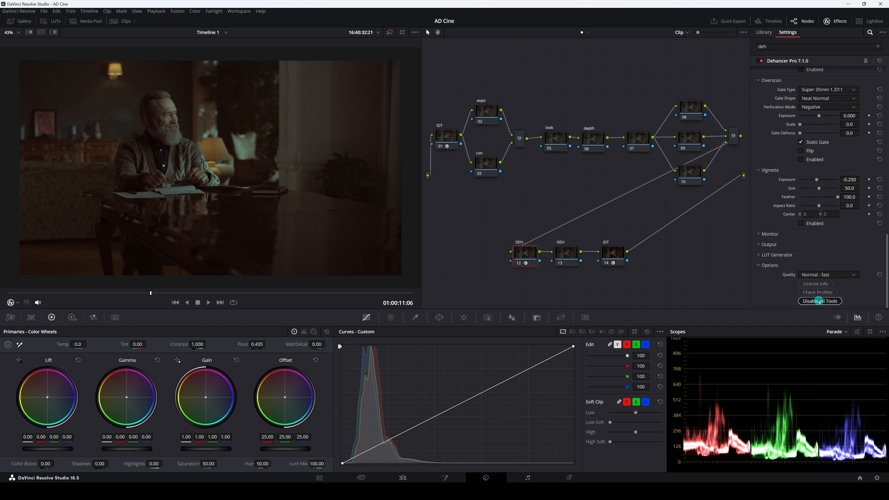
pyautogui.click(809, 275)
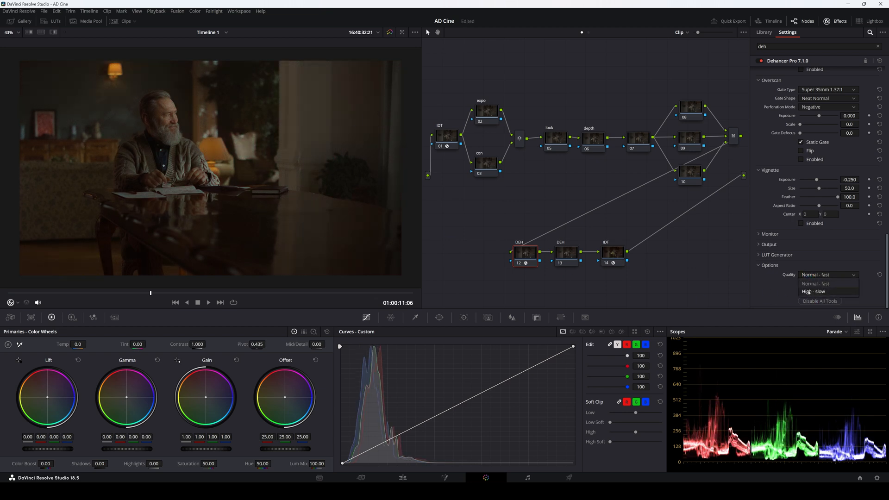
pyautogui.click(808, 292)
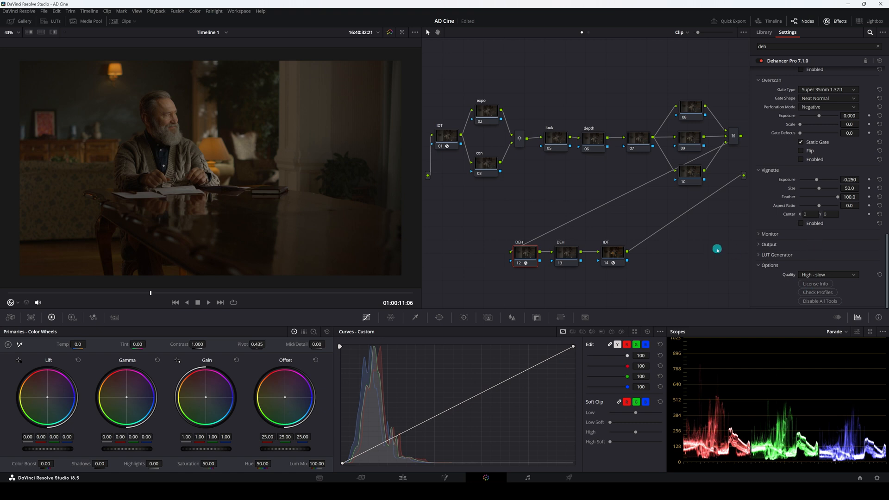
# Set the Dehancer input source to DVR WG/Intermediate.
pyautogui.scroll(3, 796, 255)
pyautogui.scroll(10, 796, 254)
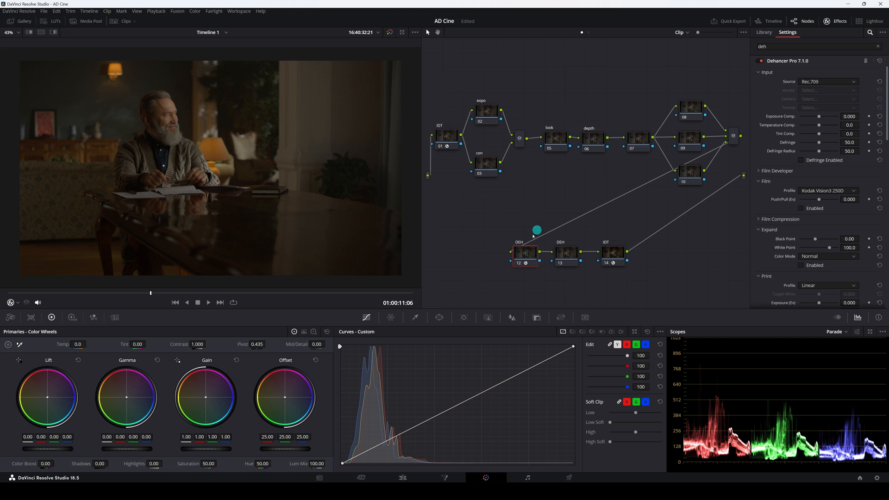
pyautogui.click(810, 83)
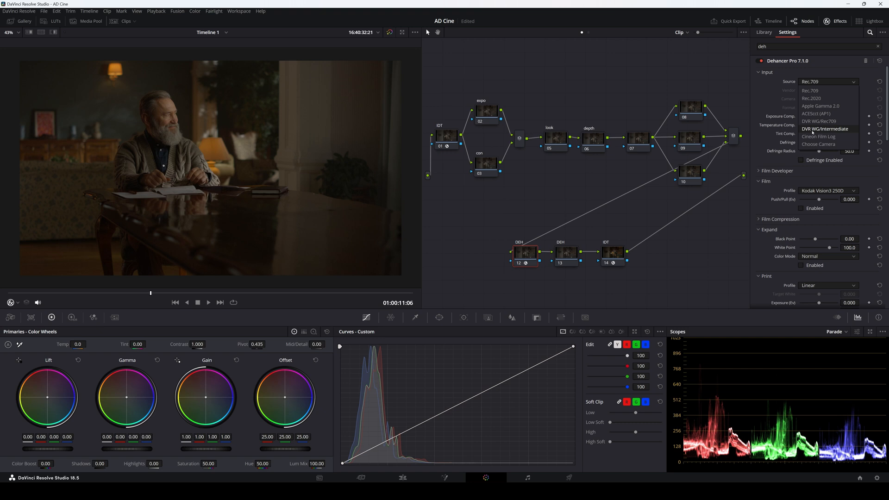
pyautogui.click(813, 129)
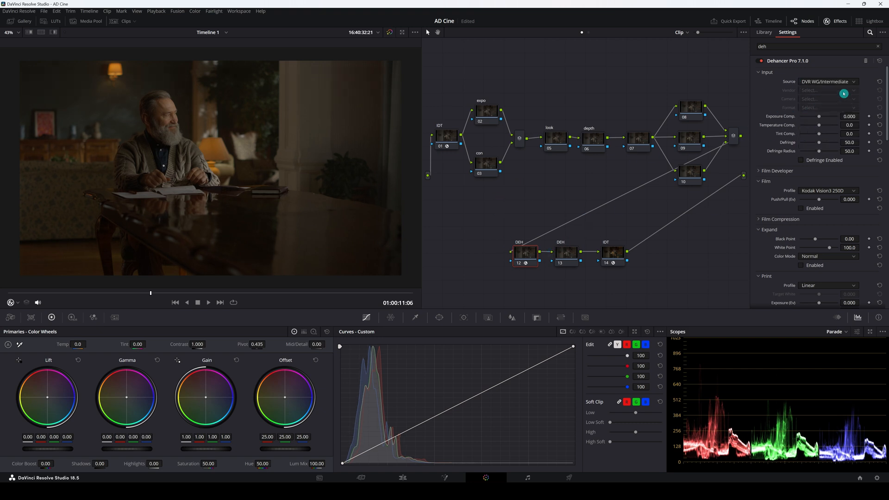
# Set the Print profile to Kodak 2383 Print Film and enable the Print section.
pyautogui.scroll(-3, 786, 257)
pyautogui.scroll(-2, 786, 261)
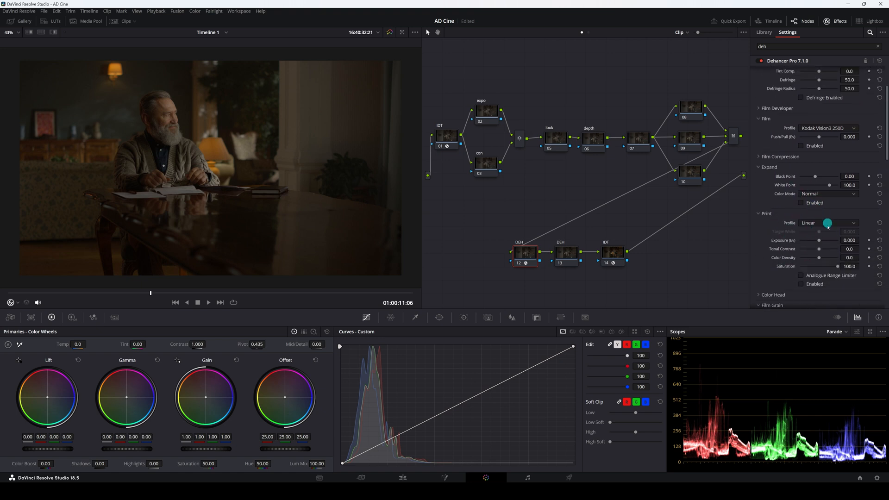
pyautogui.click(810, 224)
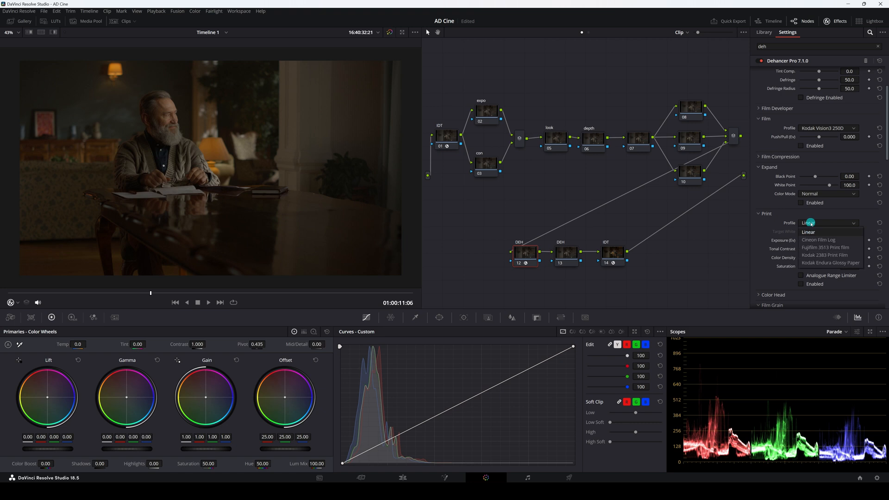
pyautogui.click(816, 256)
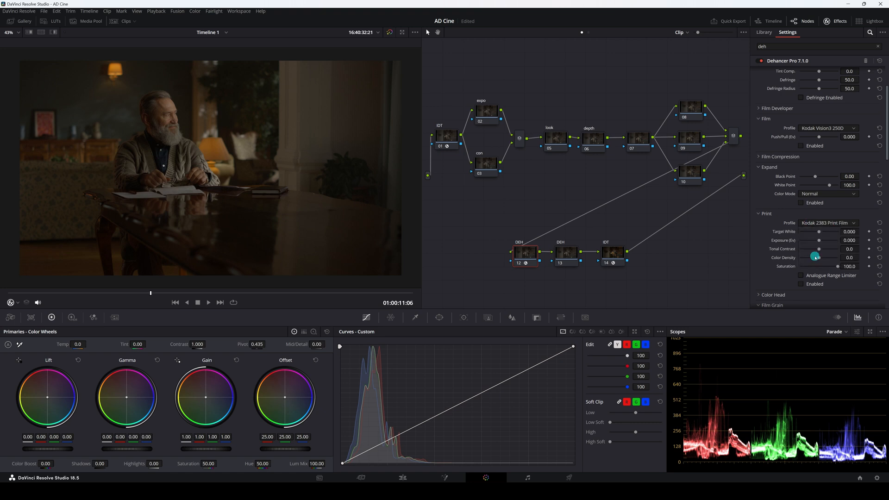
pyautogui.click(804, 286)
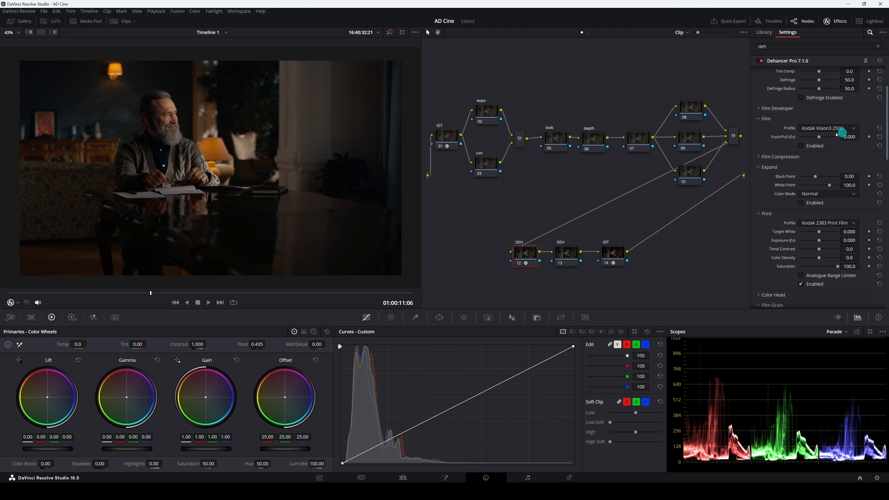
pyautogui.scroll(3, 832, 129)
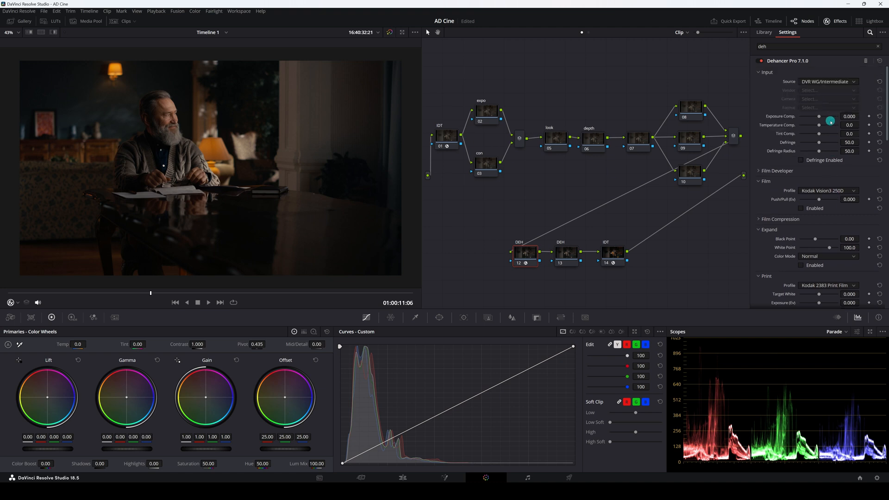
pyautogui.scroll(-2, 830, 288)
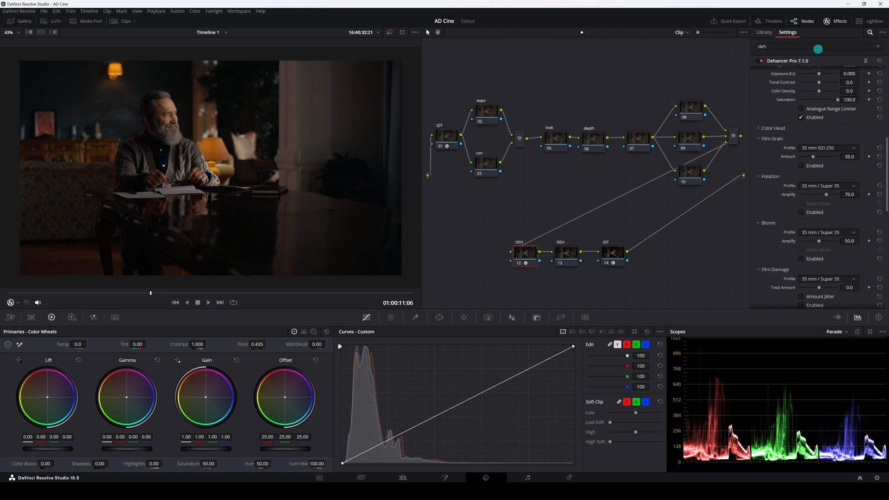
pyautogui.click(836, 21)
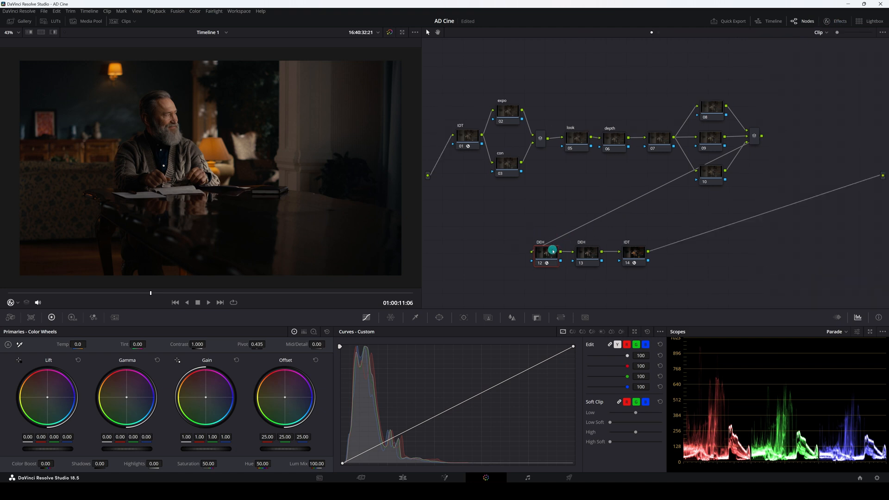
# On the expo node 02, set the HDR wheels' color space to DaVinci Wide Gamut and gamma to DaVinci Intermediate.
pyautogui.click(510, 114)
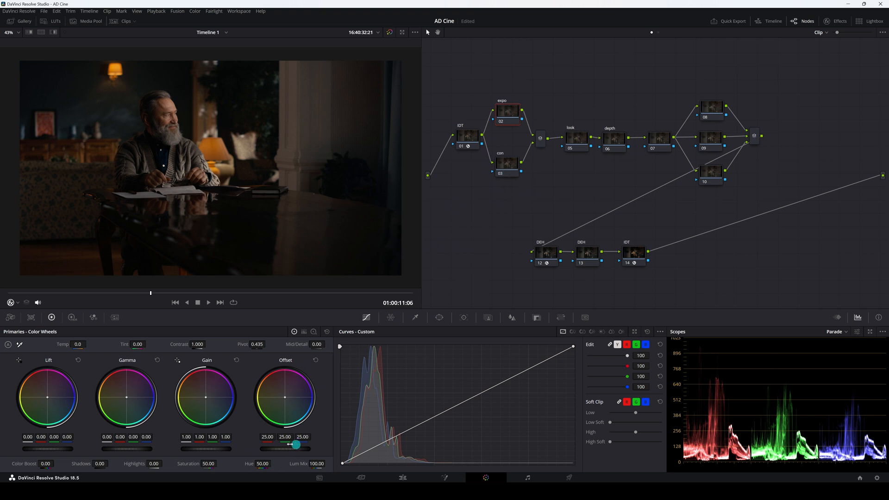
pyautogui.click(73, 319)
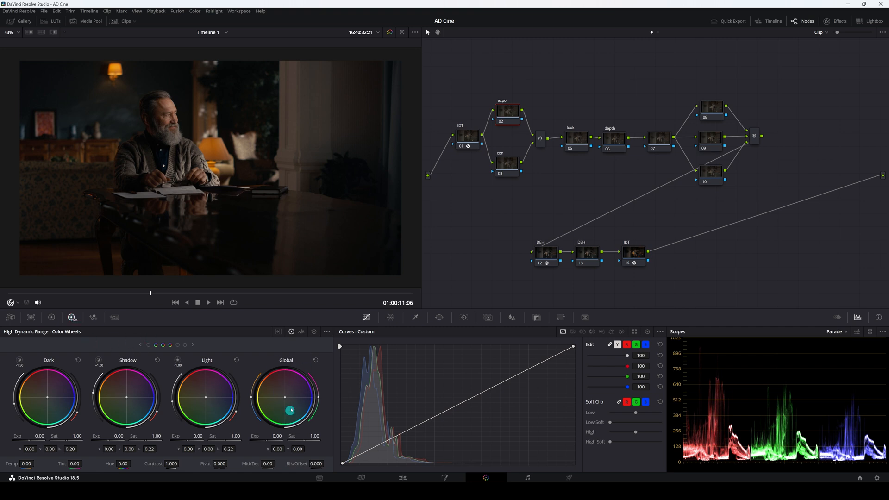
pyautogui.click(327, 333)
pyautogui.moveTo(332, 395)
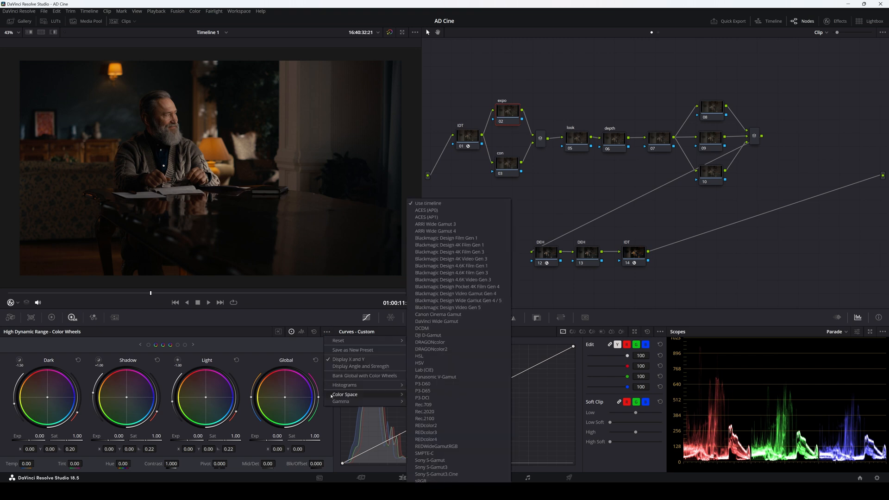
pyautogui.click(425, 323)
pyautogui.click(329, 333)
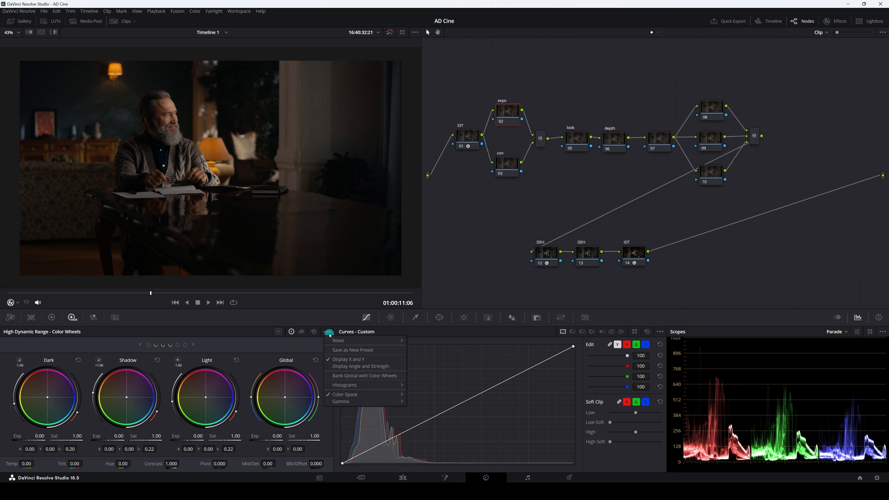
pyautogui.moveTo(343, 404)
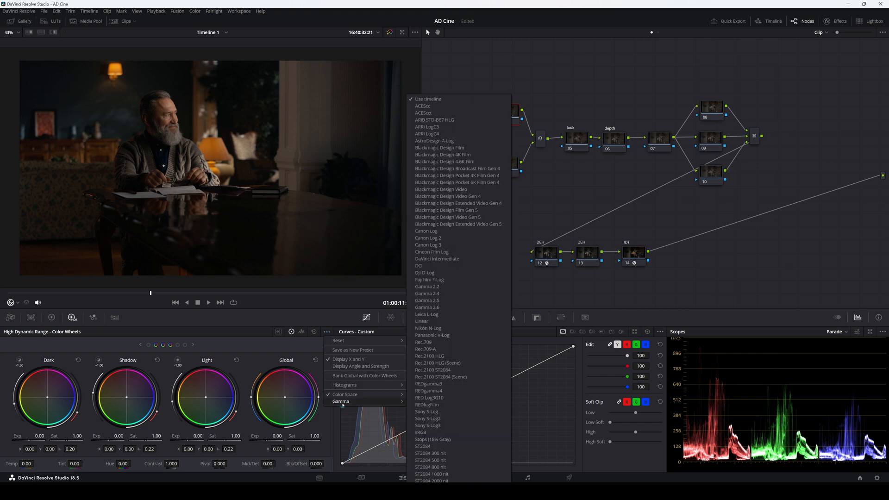
pyautogui.click(423, 261)
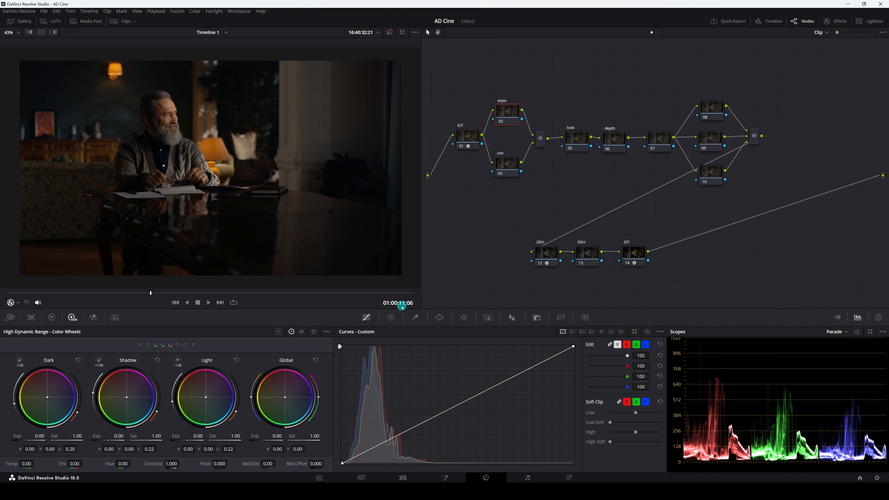
pyautogui.click(327, 332)
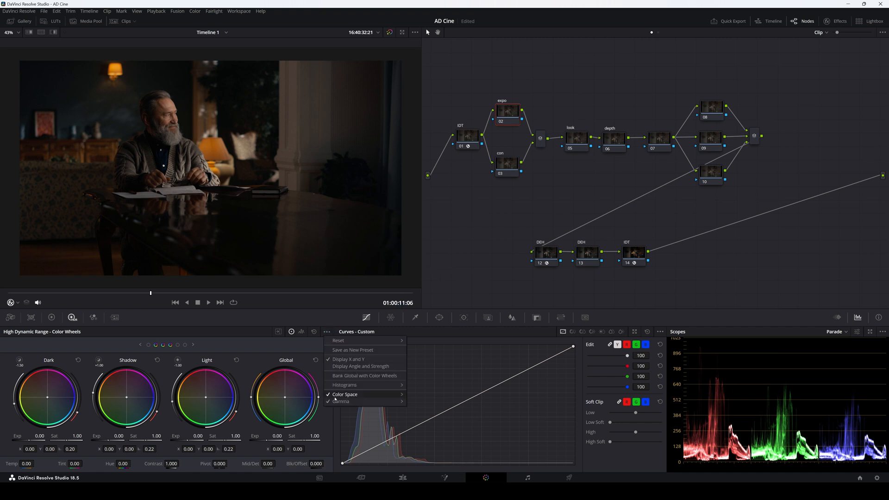
pyautogui.moveTo(333, 401)
pyautogui.click(442, 291)
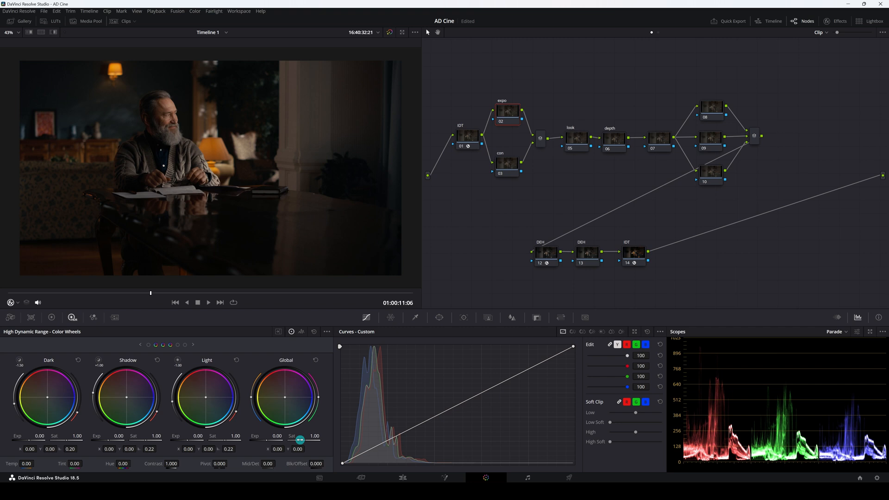
pyautogui.click(327, 332)
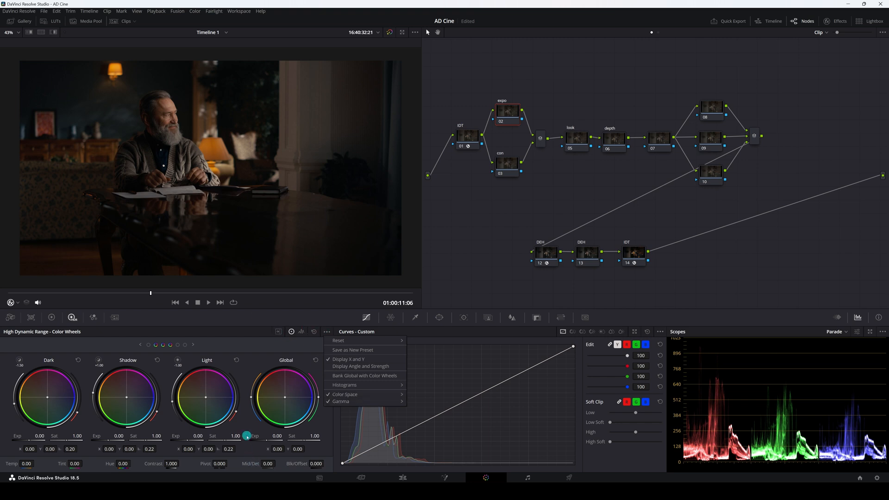
pyautogui.click(252, 341)
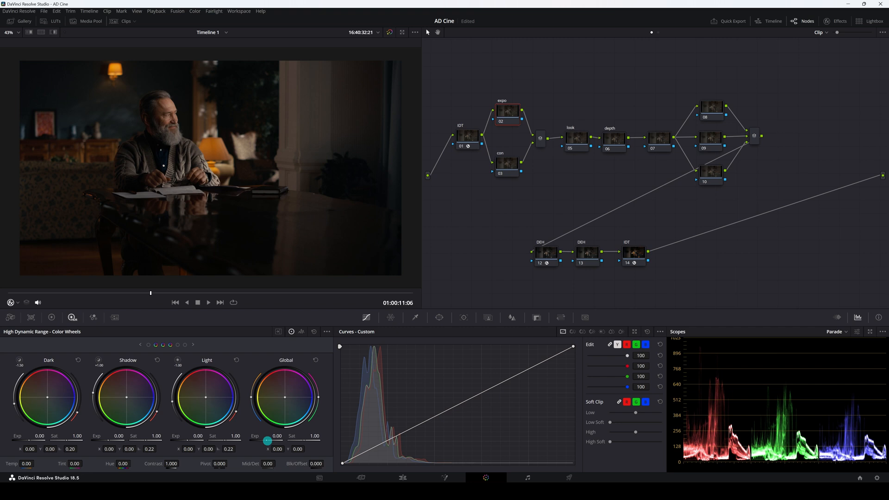
# On the expo node, set the HDR Global exposure to 0.50.
pyautogui.moveTo(267, 441); pyautogui.dragTo(340, 442)
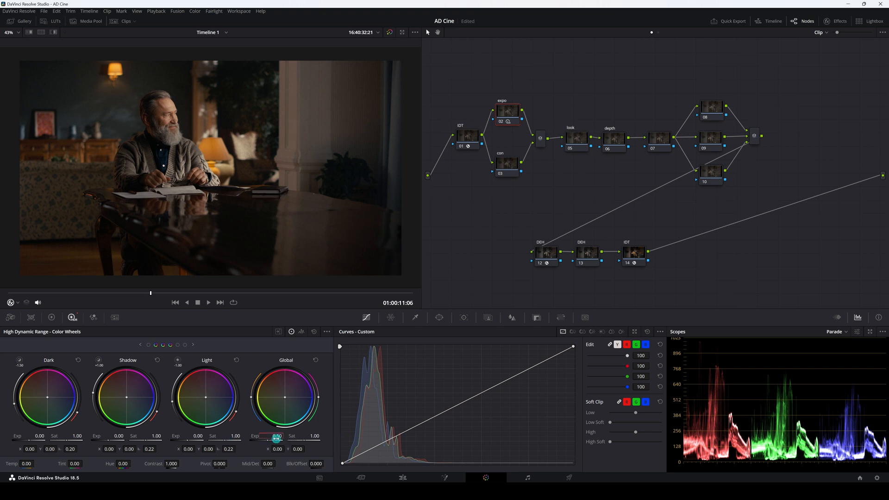
pyautogui.write('1')
pyautogui.press('Return')
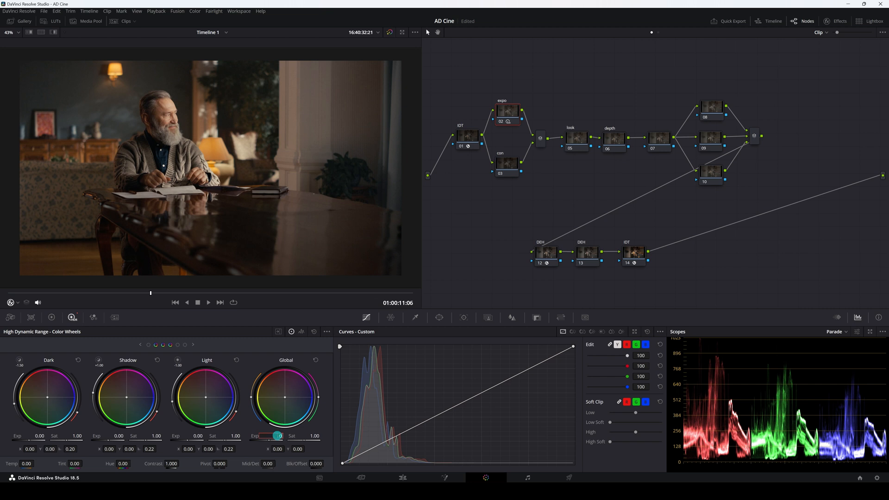
pyautogui.write('50')
pyautogui.press('Return')
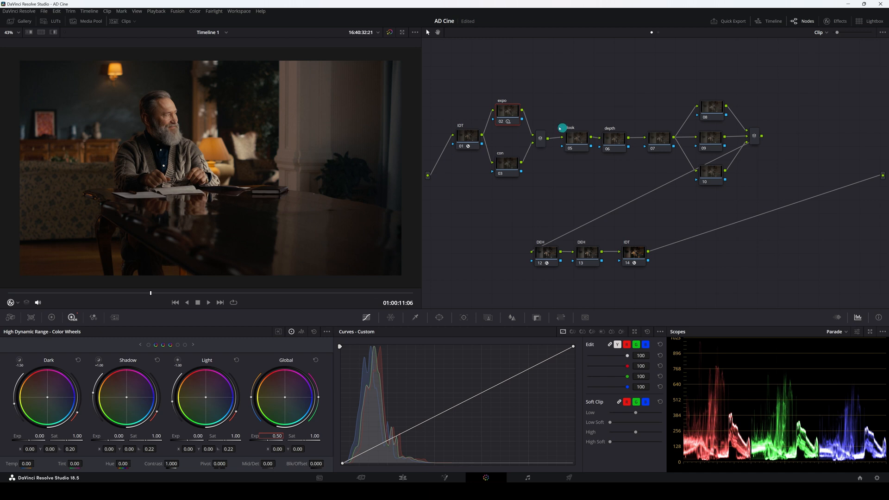
# Toggle the expo node on and off to compare the exposure change.
pyautogui.click(501, 122)
pyautogui.click(501, 122)
pyautogui.click(500, 122)
pyautogui.click(500, 121)
# Select the con node and set its Primaries contrast to 1.014.
pyautogui.click(507, 164)
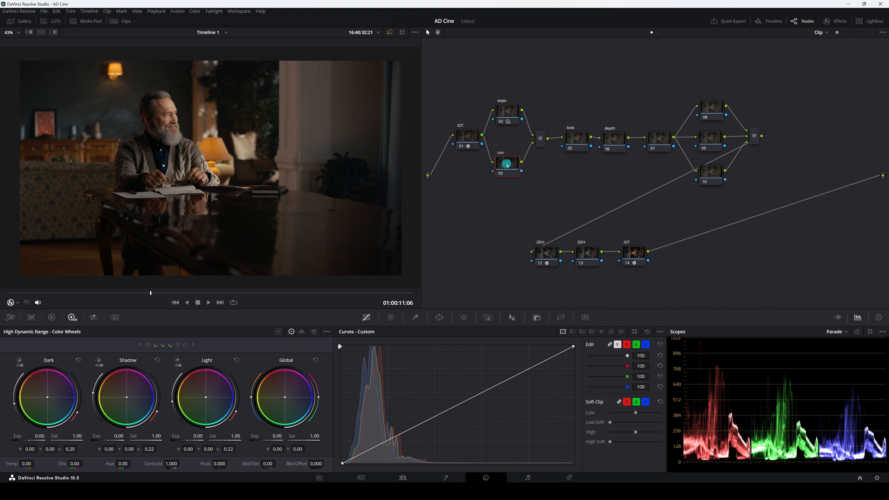
pyautogui.click(51, 317)
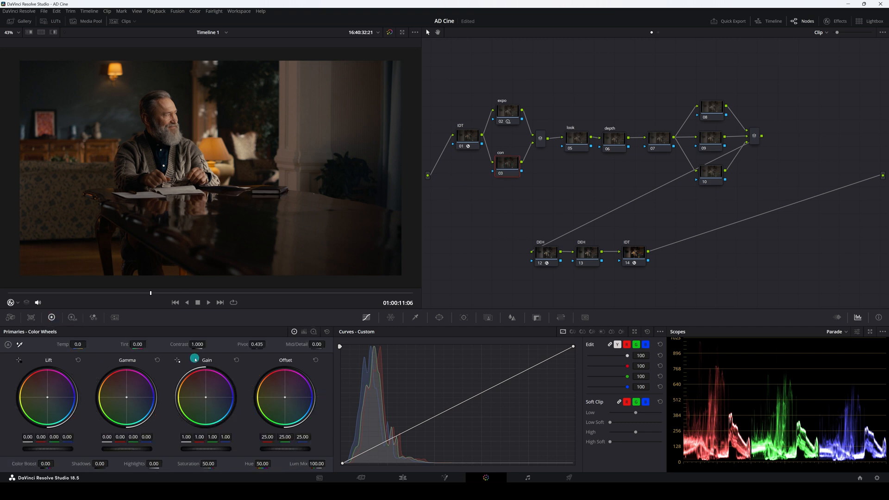
pyautogui.moveTo(200, 344)
pyautogui.mouseDown()
pyautogui.moveTo(262, 344)
pyautogui.moveTo(189, 345)
pyautogui.moveTo(204, 344)
pyautogui.mouseUp()
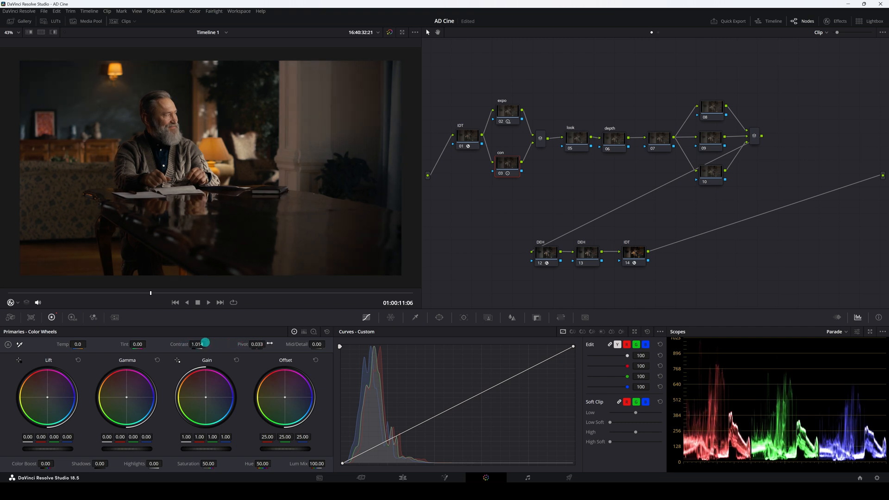
# Toggle the con node on and off to compare the contrast change.
pyautogui.click(501, 173)
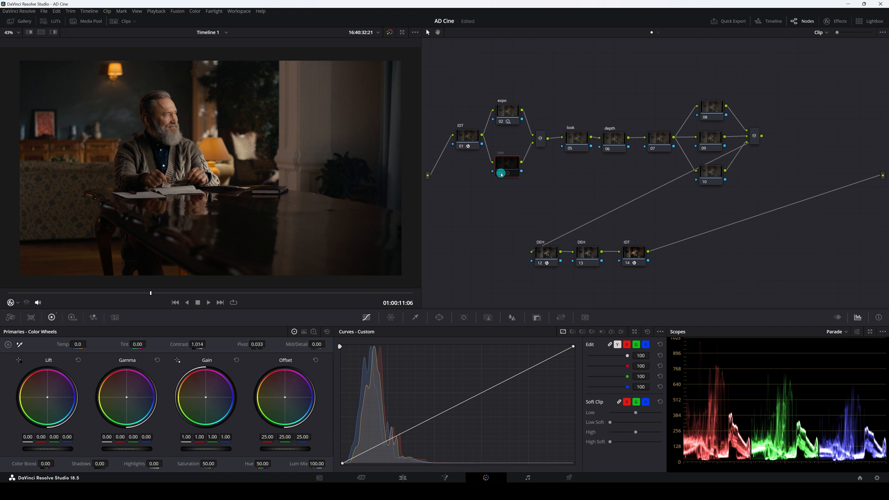
pyautogui.click(502, 174)
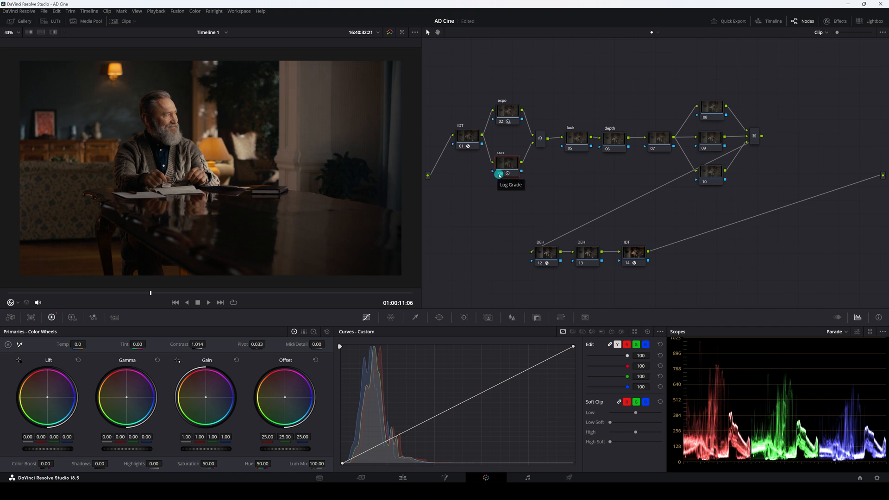
pyautogui.click(499, 174)
pyautogui.click(501, 175)
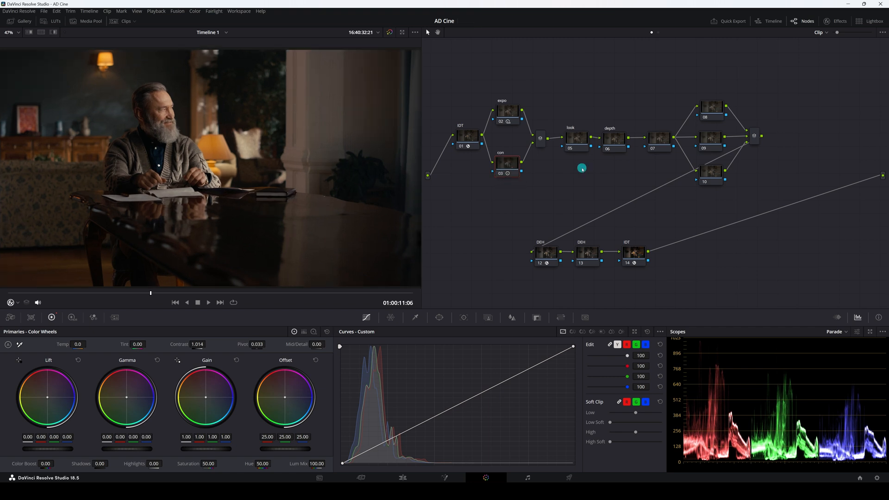
# On the look node, use the Primaries color bars to set Gain green 1.07, Gain blue 0.98, and Lift green and blue 0.02.
pyautogui.click(575, 138)
pyautogui.scroll(-1, 322, 226)
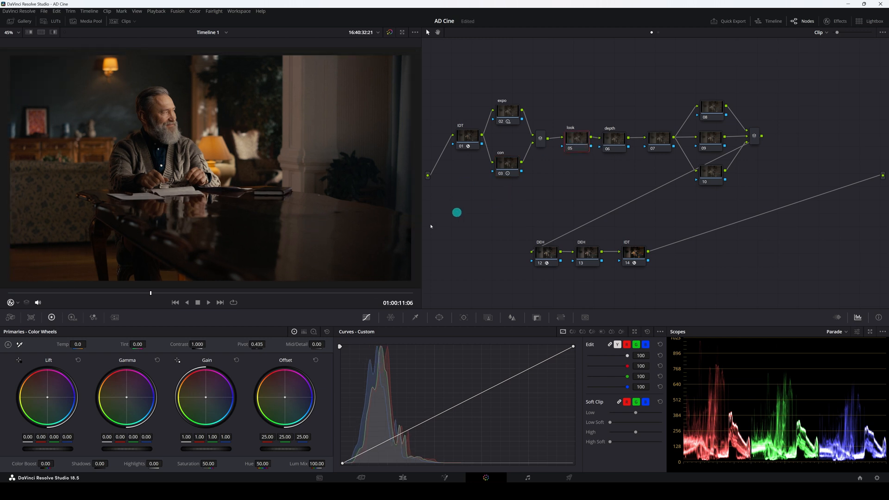
pyautogui.click(304, 333)
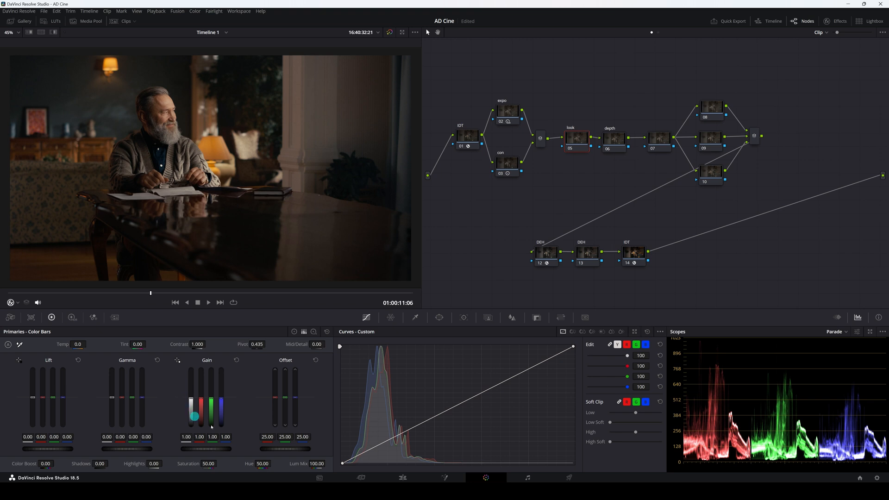
pyautogui.moveTo(226, 437); pyautogui.dragTo(224, 437)
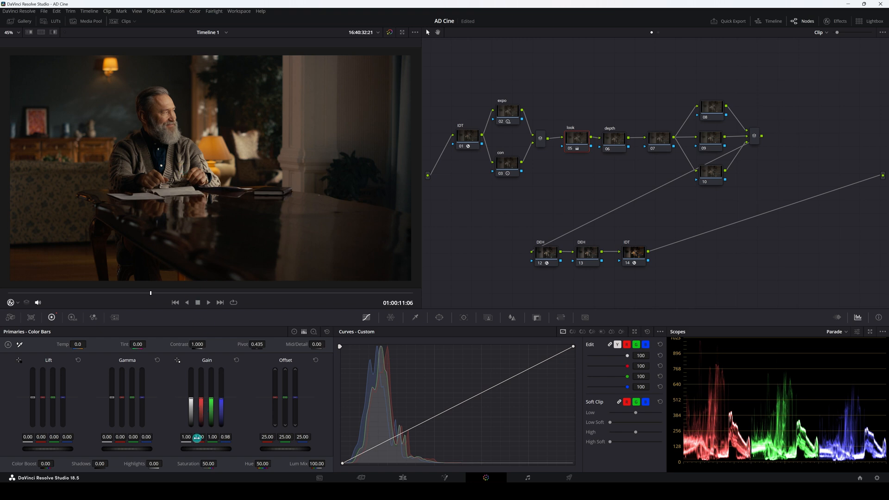
pyautogui.moveTo(198, 438); pyautogui.dragTo(205, 437)
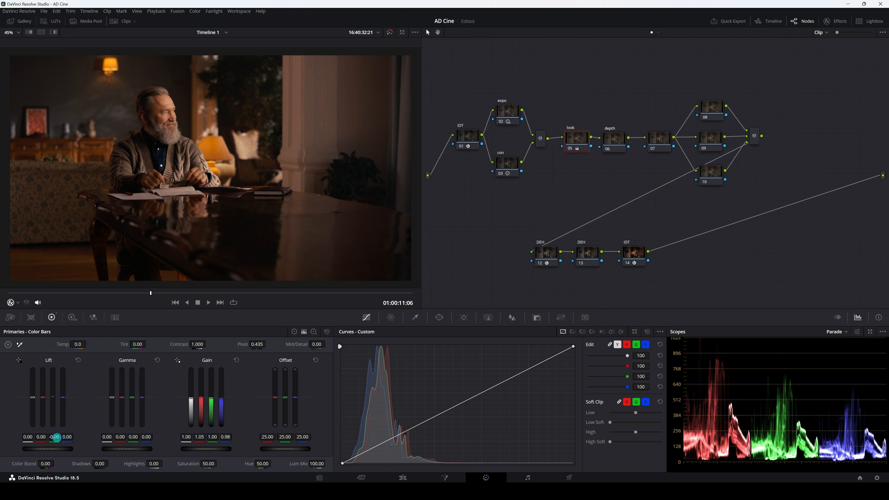
pyautogui.moveTo(57, 438); pyautogui.dragTo(61, 437)
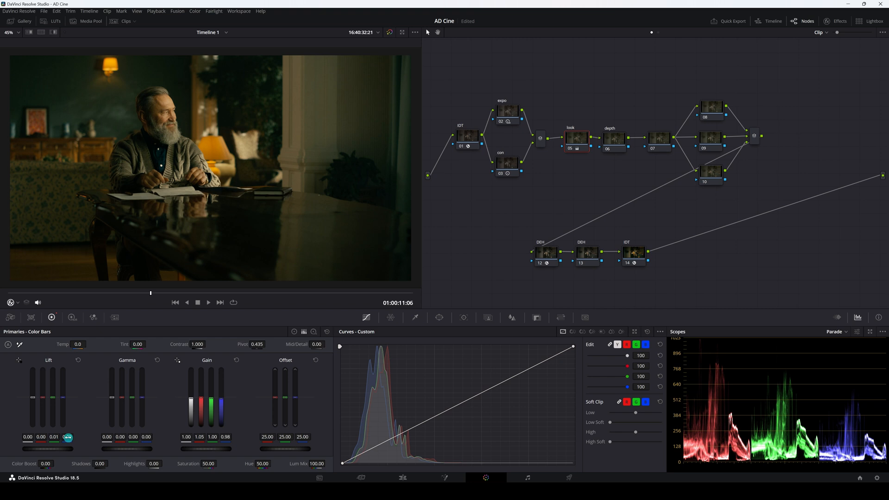
pyautogui.moveTo(66, 436); pyautogui.dragTo(73, 436)
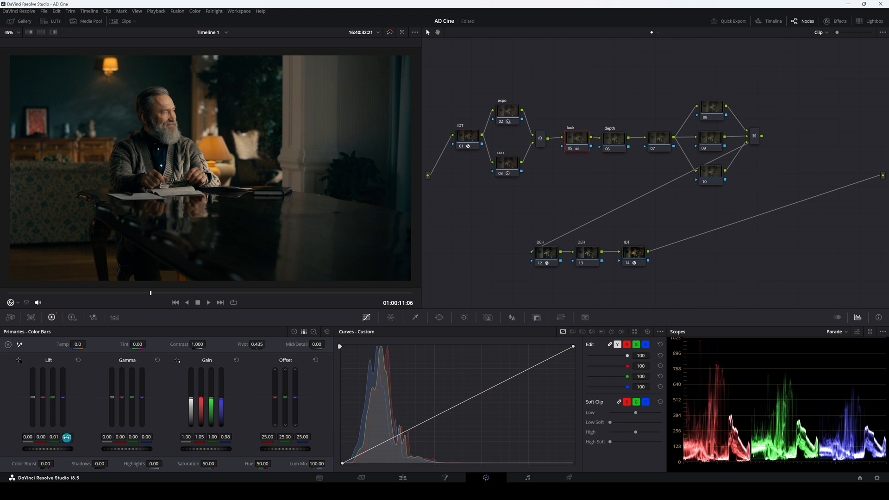
pyautogui.moveTo(53, 437); pyautogui.dragTo(54, 437)
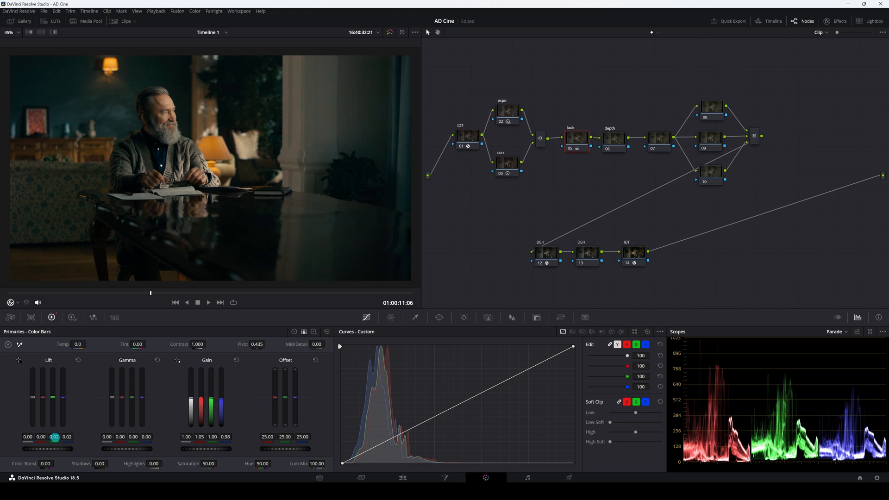
pyautogui.moveTo(203, 436); pyautogui.dragTo(206, 437)
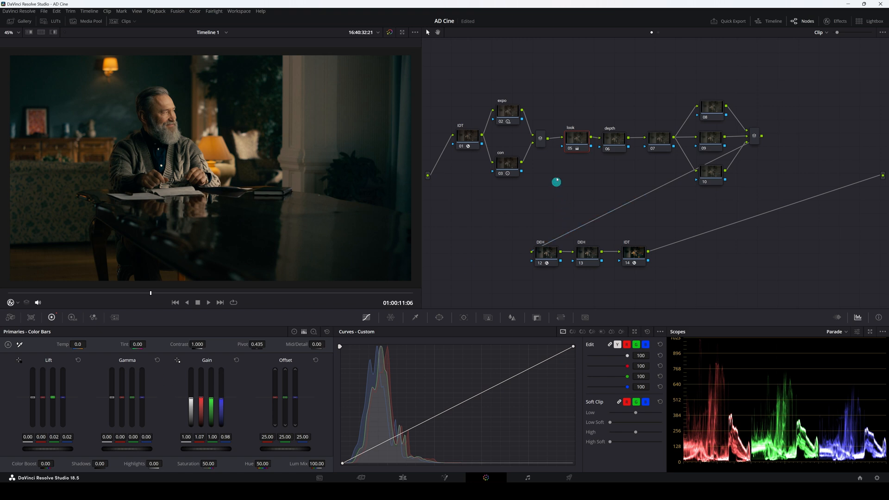
# Toggle the look node on and off to compare the color shift.
pyautogui.click(571, 149)
pyautogui.click(571, 150)
pyautogui.click(571, 149)
pyautogui.click(571, 150)
pyautogui.click(572, 150)
pyautogui.click(572, 150)
pyautogui.scroll(-3, 227, 189)
pyautogui.scroll(1, 227, 189)
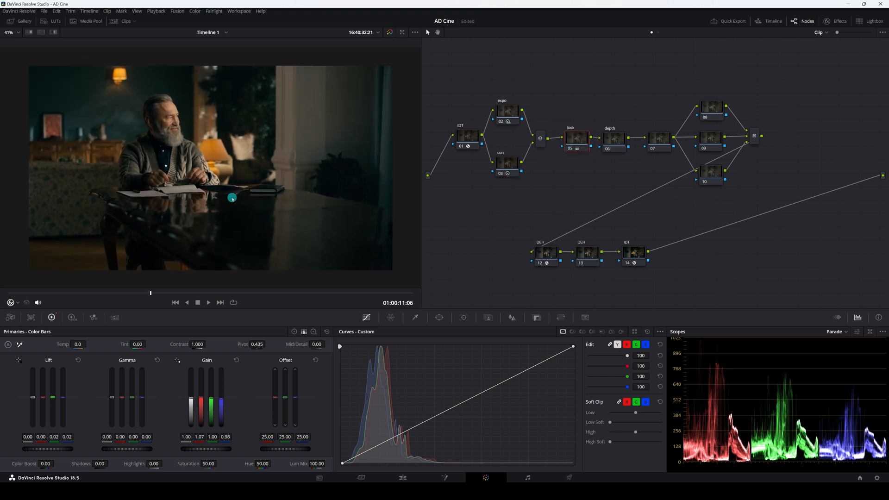
# Apply the Depth Map effect to the depth node and keep Depth Map Preview enabled.
pyautogui.click(613, 138)
pyautogui.click(842, 21)
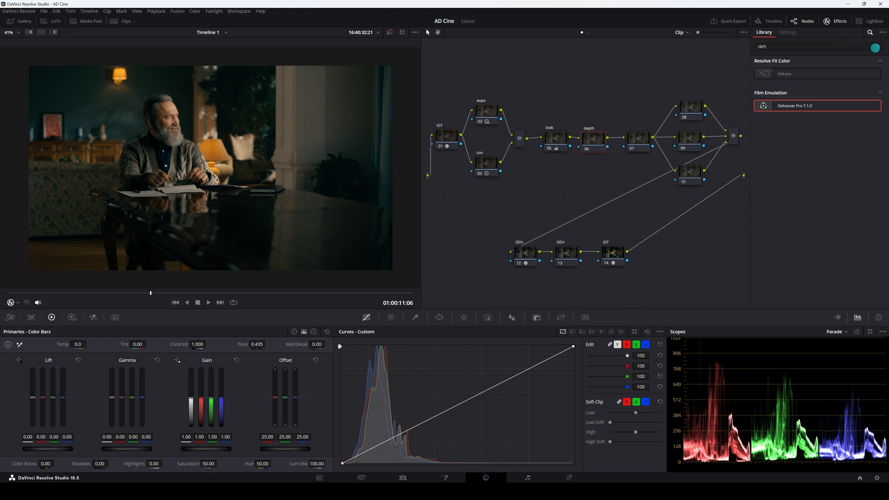
pyautogui.write('dept')
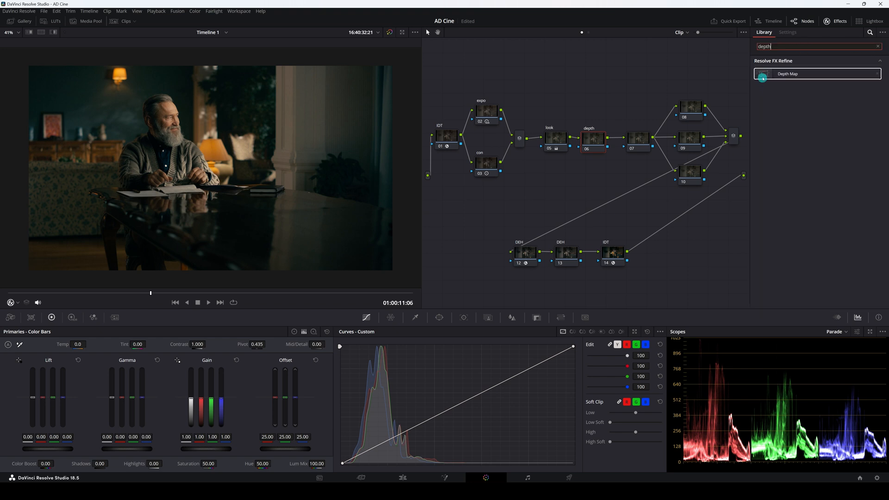
pyautogui.moveTo(764, 74); pyautogui.dragTo(596, 140)
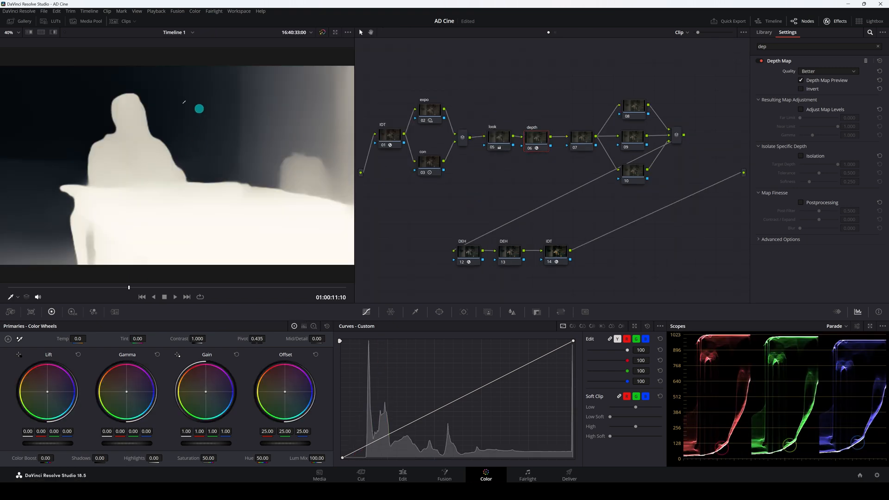
pyautogui.scroll(-1, 151, 148)
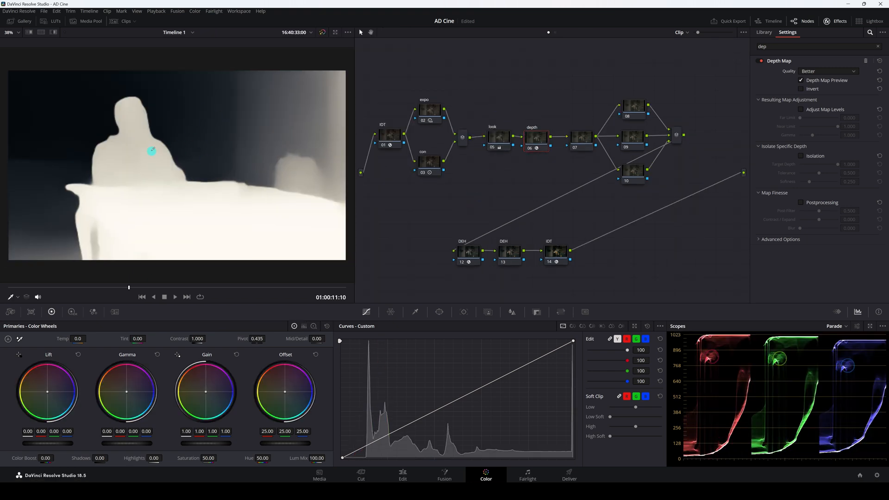
pyautogui.click(800, 80)
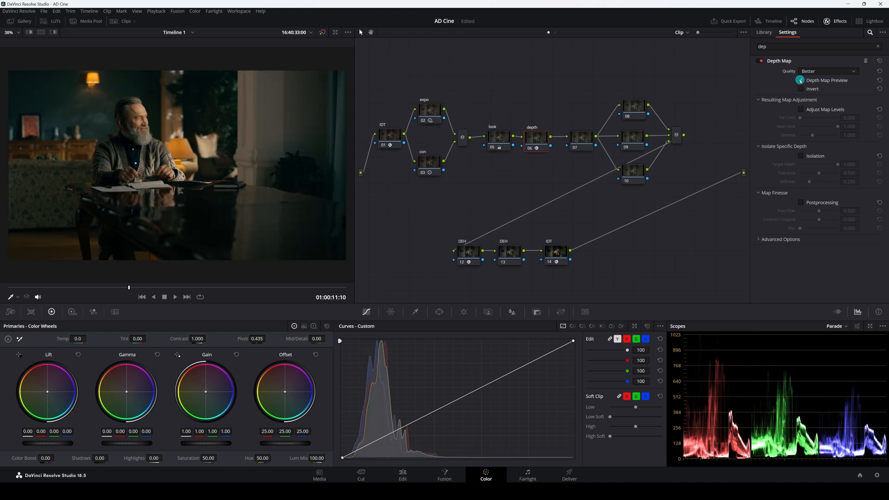
pyautogui.click(801, 81)
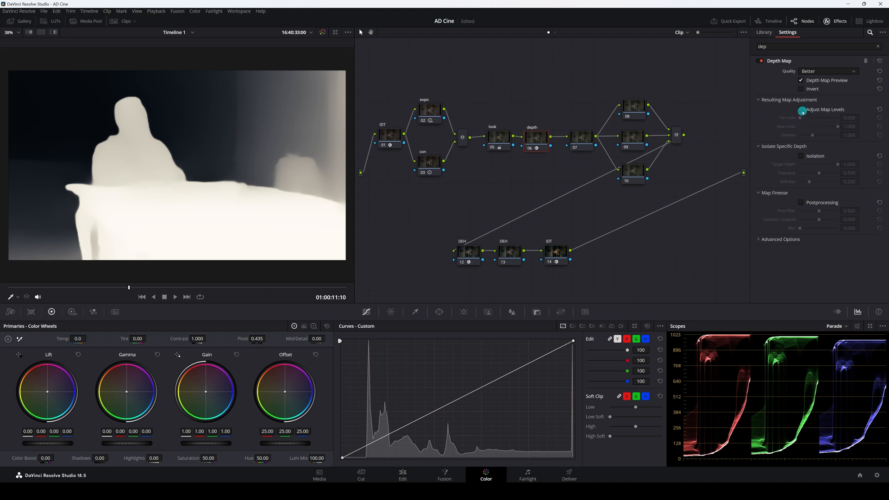
# In Depth Map settings, enable Adjust Map Levels and Postprocessing, leaving Isolation off.
pyautogui.click(801, 111)
pyautogui.click(801, 203)
pyautogui.click(801, 156)
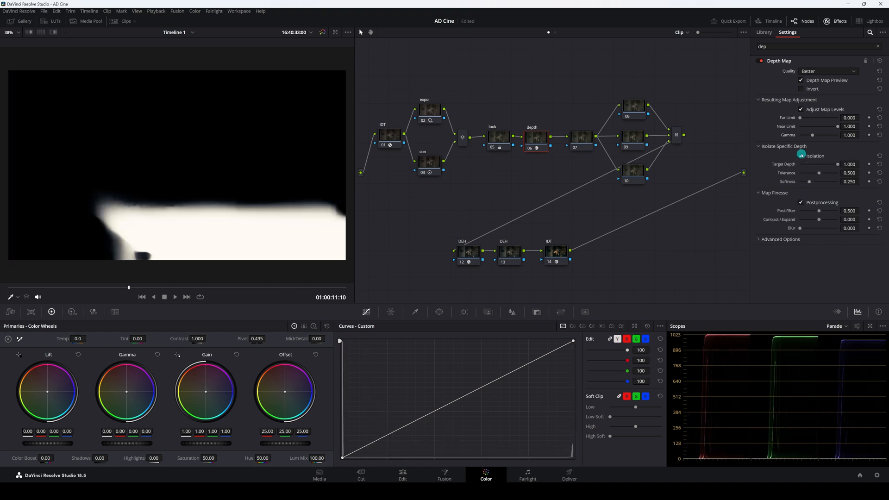
pyautogui.click(801, 156)
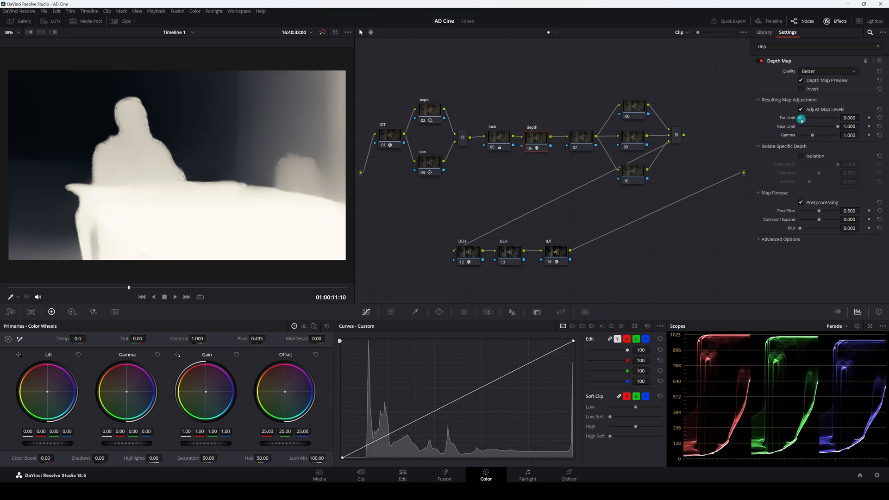
# Set the Depth Map Far Limit to 0.119, Near Limit to 0.660, Gamma to 0.913, and Post-Filter to 0.312.
pyautogui.moveTo(803, 119); pyautogui.dragTo(806, 119)
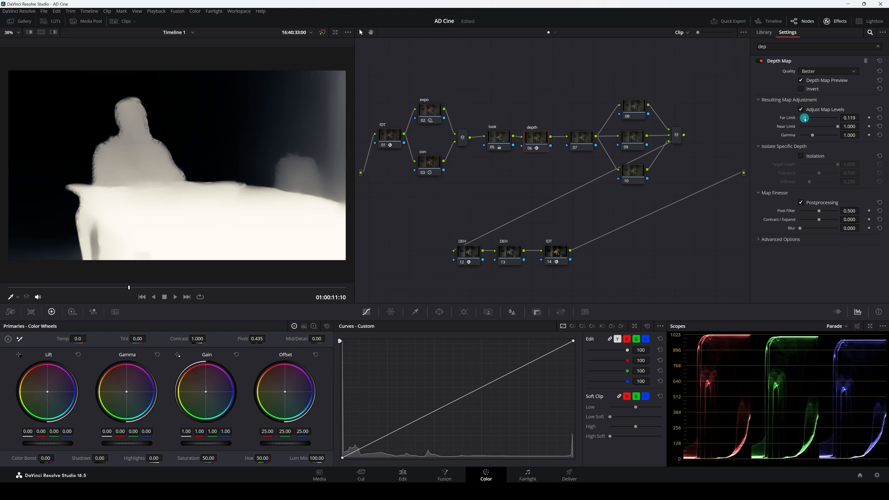
pyautogui.moveTo(837, 127); pyautogui.dragTo(811, 136)
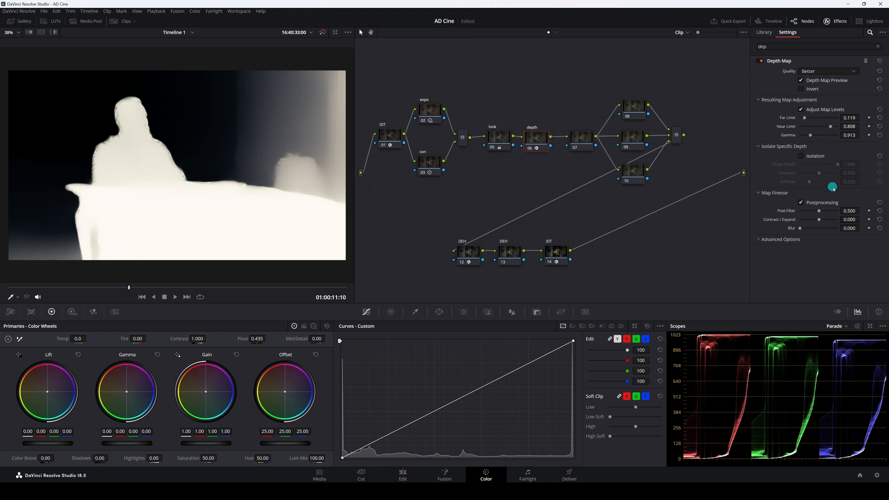
pyautogui.moveTo(820, 212); pyautogui.dragTo(814, 215)
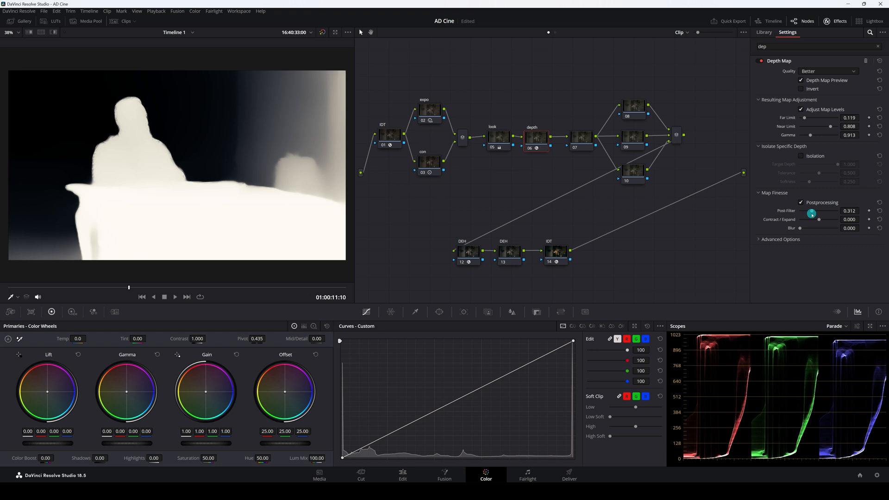
pyautogui.moveTo(831, 128); pyautogui.dragTo(825, 129)
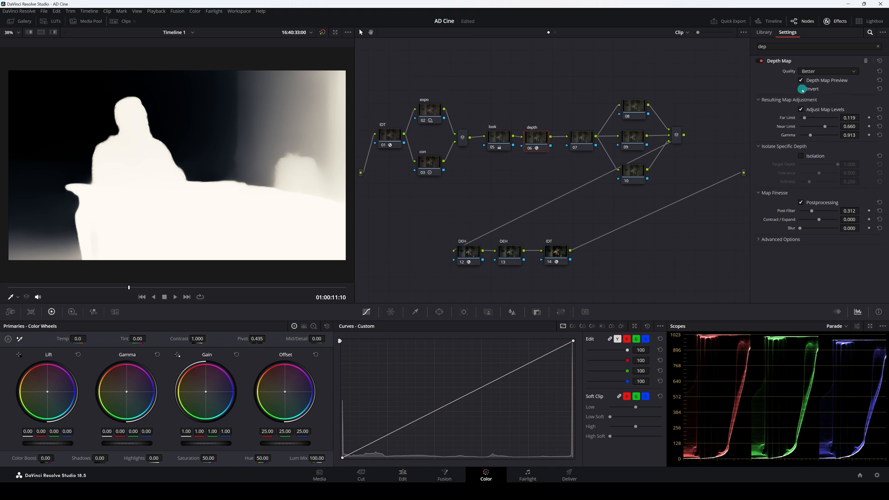
# Enable Invert on the depth map and turn off Depth Map Preview.
pyautogui.click(802, 89)
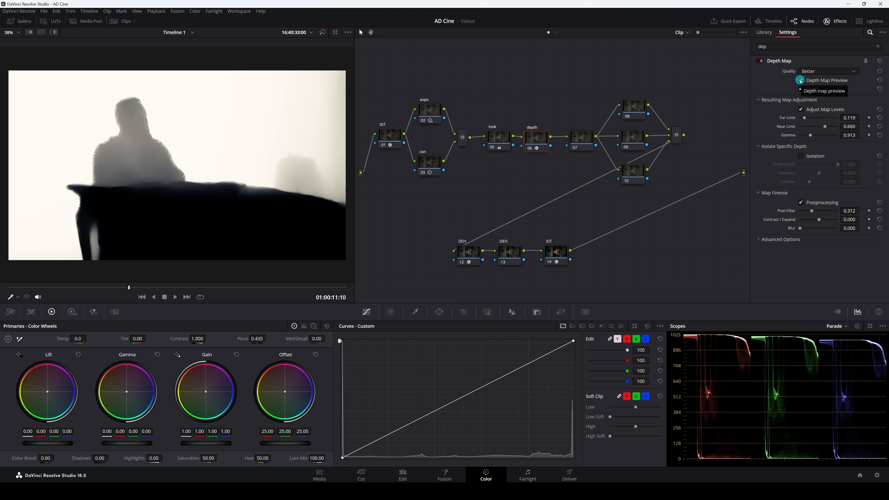
pyautogui.click(801, 80)
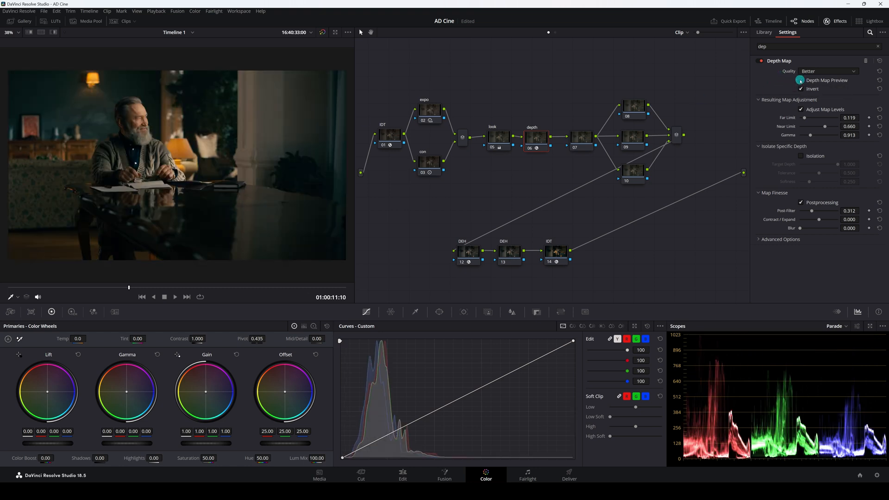
pyautogui.scroll(-1, 181, 156)
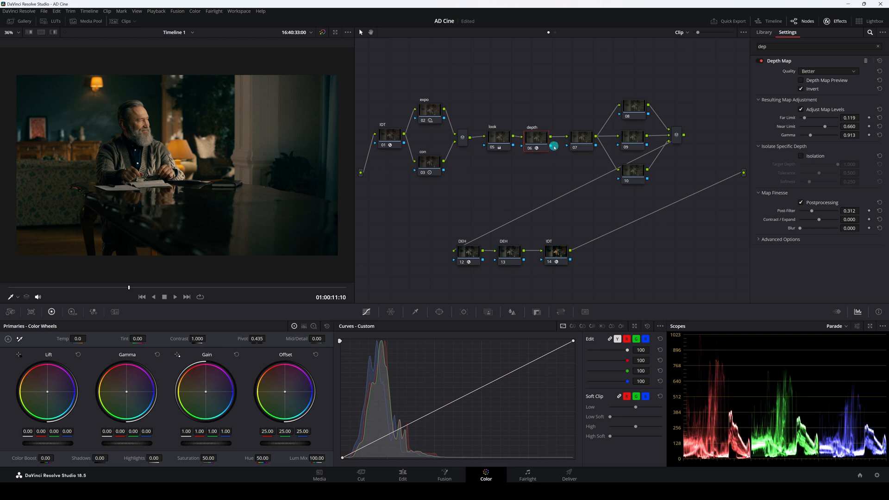
# Feed the depth node's output into node 07 as its key input and select node 07.
pyautogui.moveTo(551, 146); pyautogui.dragTo(569, 147)
pyautogui.click(584, 140)
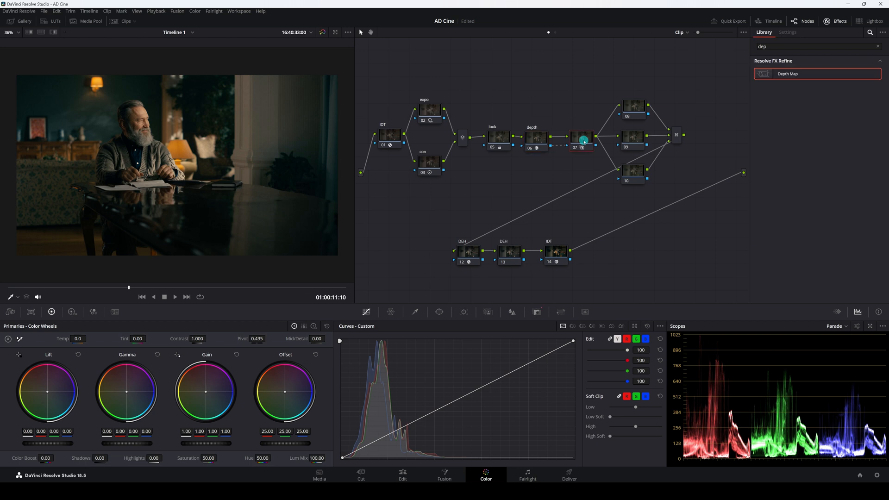
pyautogui.moveTo(582, 140); pyautogui.dragTo(578, 140)
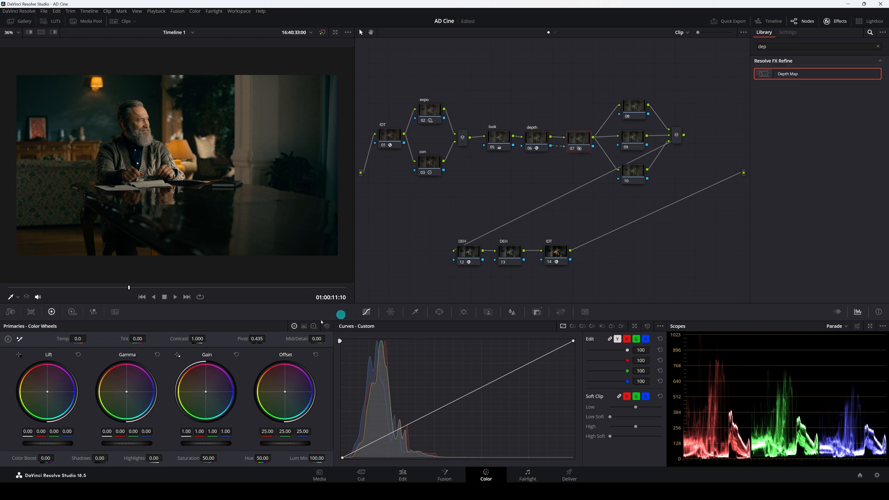
# Lower node 07's master gamma to -0.02 and toggle the node on and off to compare.
pyautogui.moveTo(140, 443); pyautogui.dragTo(111, 445)
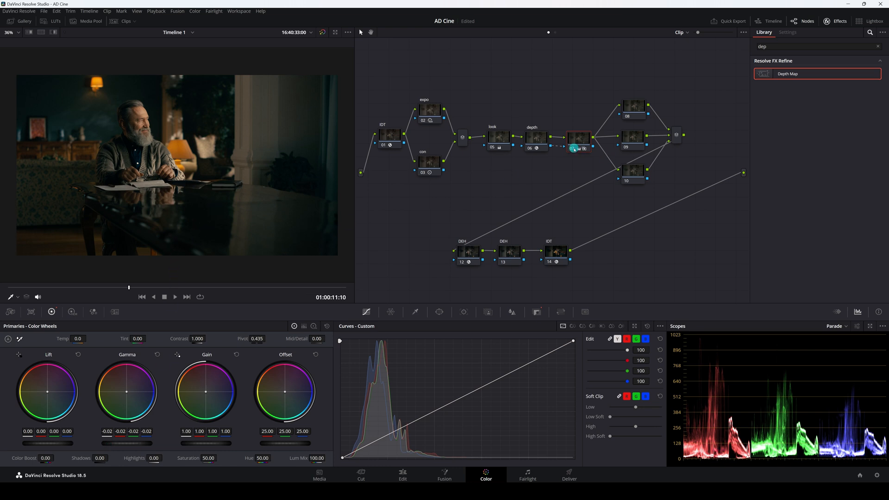
pyautogui.click(574, 149)
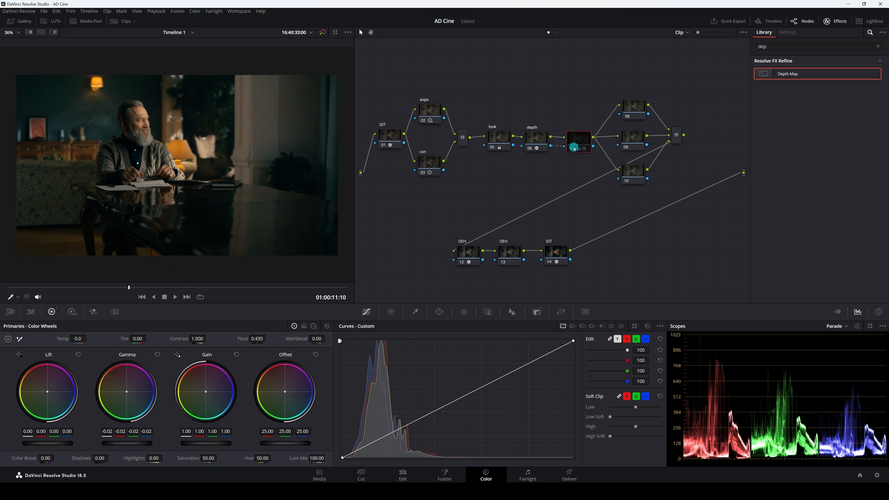
pyautogui.click(574, 149)
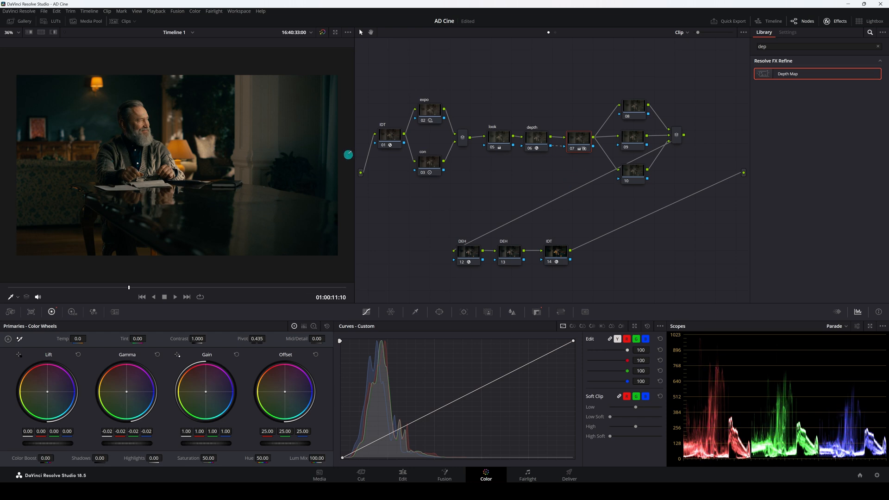
pyautogui.click(573, 149)
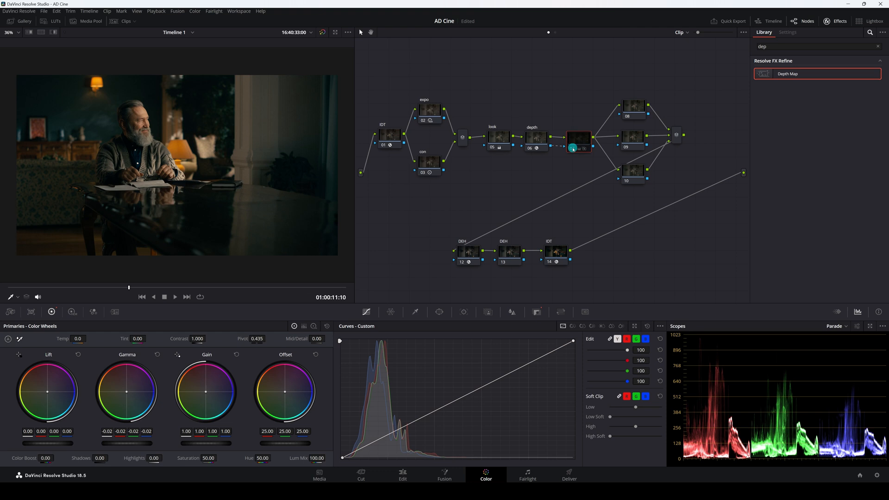
pyautogui.click(573, 149)
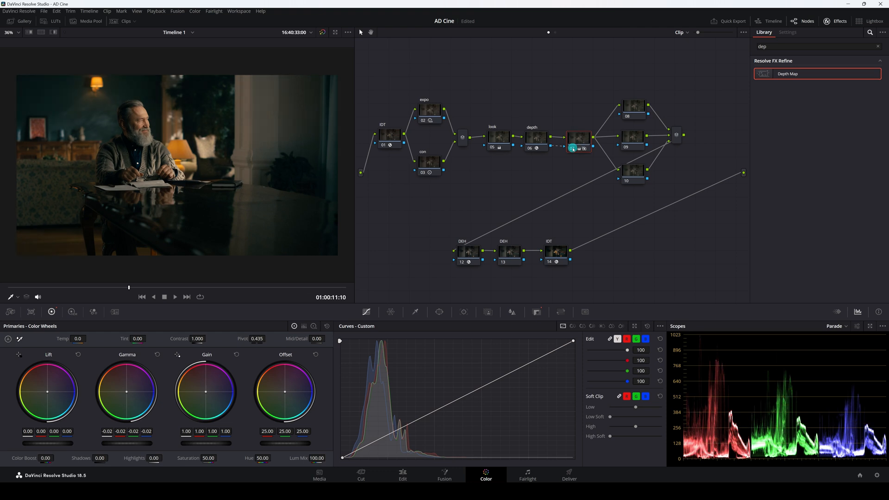
pyautogui.click(573, 150)
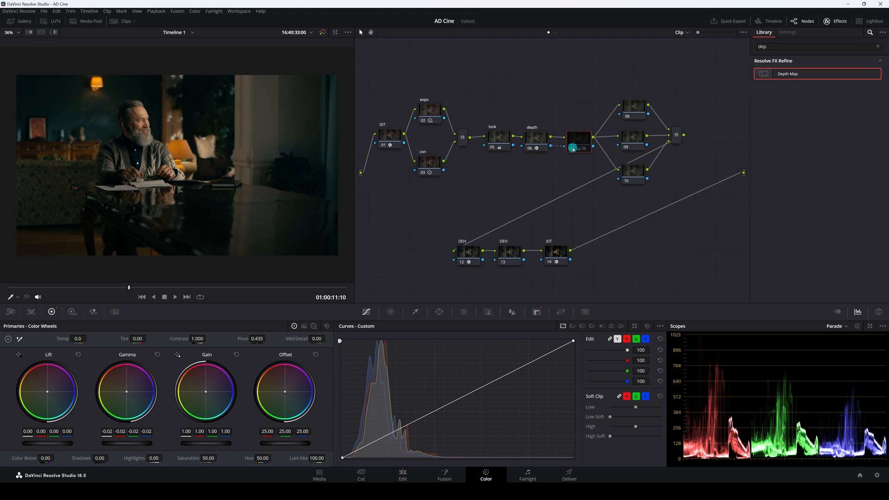
pyautogui.click(573, 150)
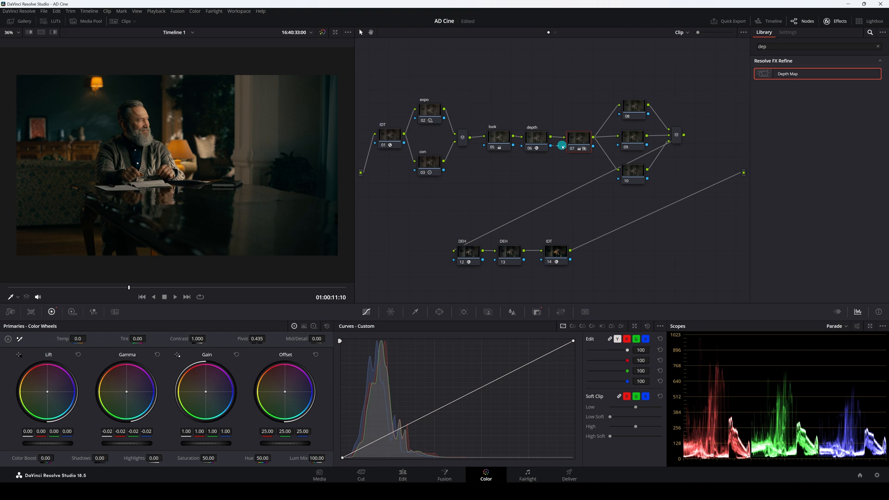
# On the look node, switch the primaries to color bars and set the green gain to 1.09.
pyautogui.moveTo(562, 147); pyautogui.dragTo(565, 148)
pyautogui.click(499, 138)
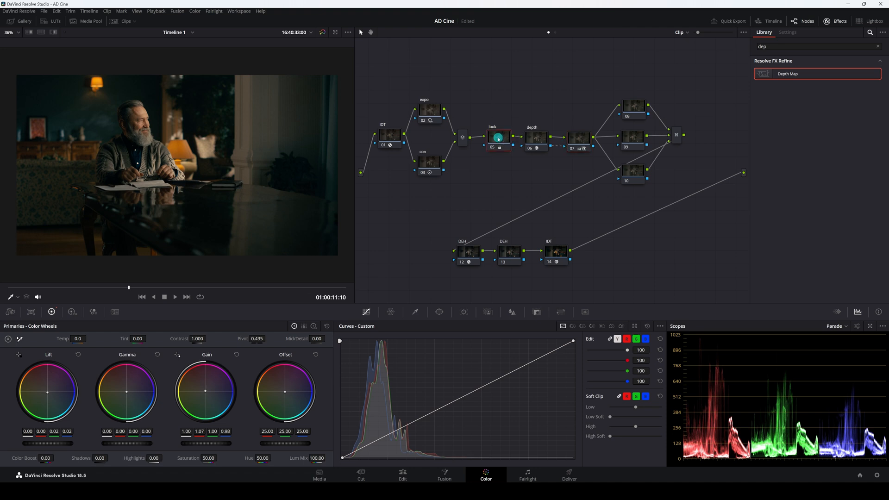
pyautogui.click(72, 314)
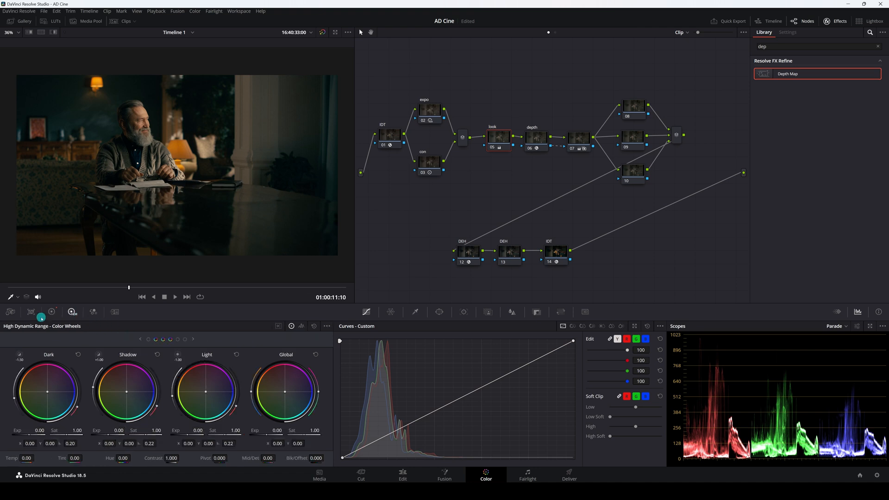
pyautogui.click(53, 313)
pyautogui.click(304, 326)
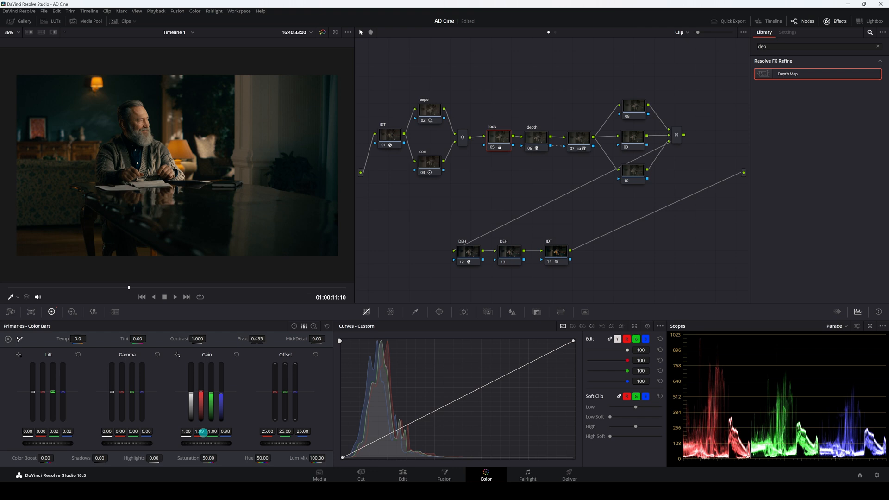
pyautogui.moveTo(207, 432); pyautogui.dragTo(204, 434)
# Select node 07, return to color wheels, and reposition nodes 08, 09, 10 and the mixer node.
pyautogui.click(578, 139)
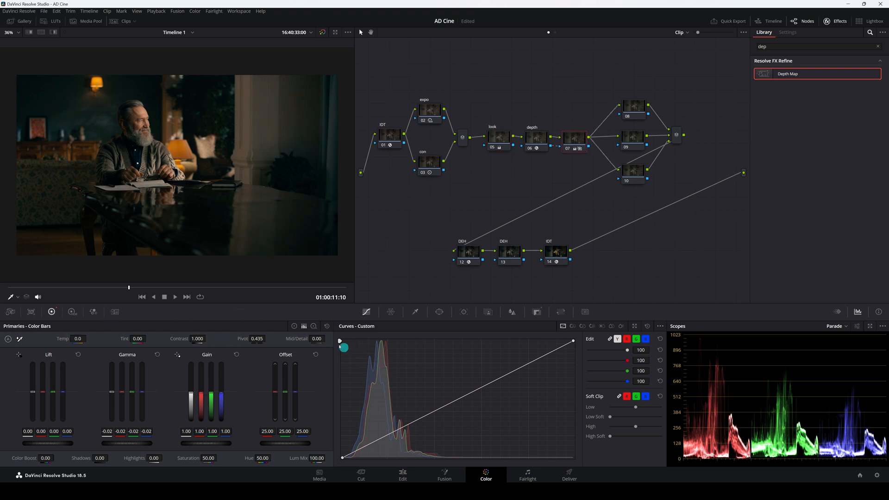
pyautogui.click(294, 326)
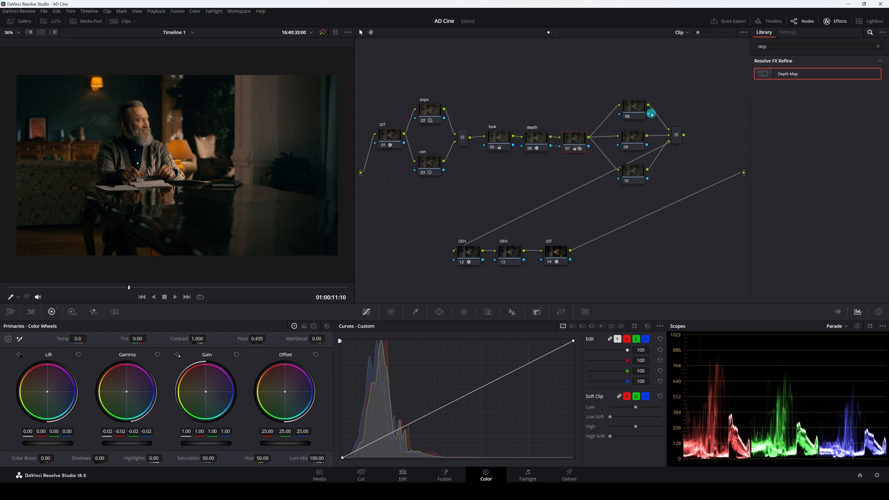
pyautogui.moveTo(629, 78); pyautogui.dragTo(649, 202)
pyautogui.moveTo(635, 112); pyautogui.dragTo(627, 112)
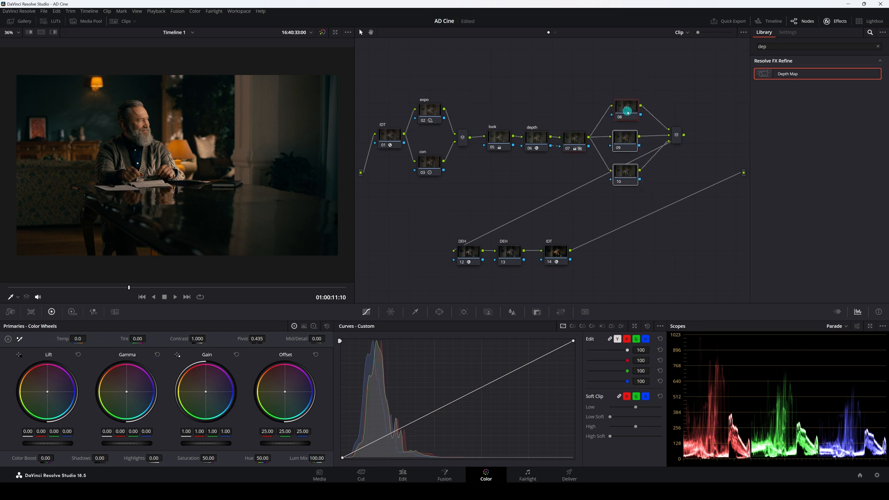
pyautogui.moveTo(681, 138); pyautogui.dragTo(676, 140)
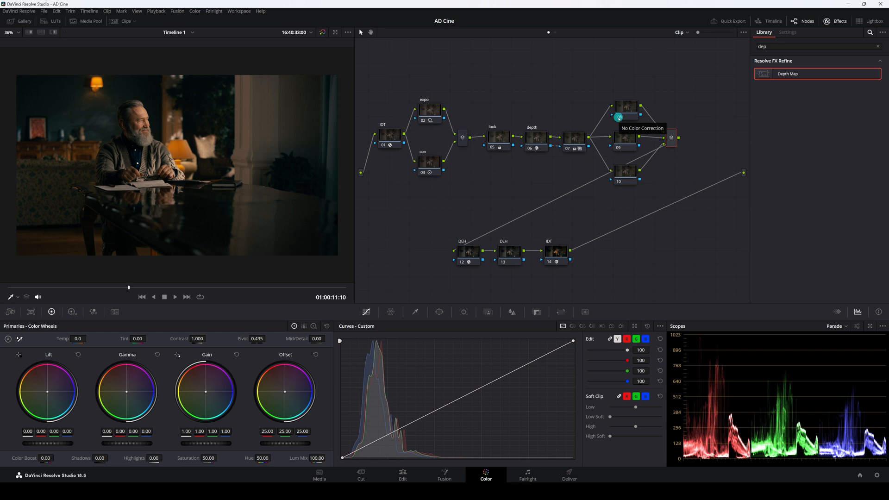
# Add a rectangular power window to node 08.
pyautogui.scroll(-2, 182, 204)
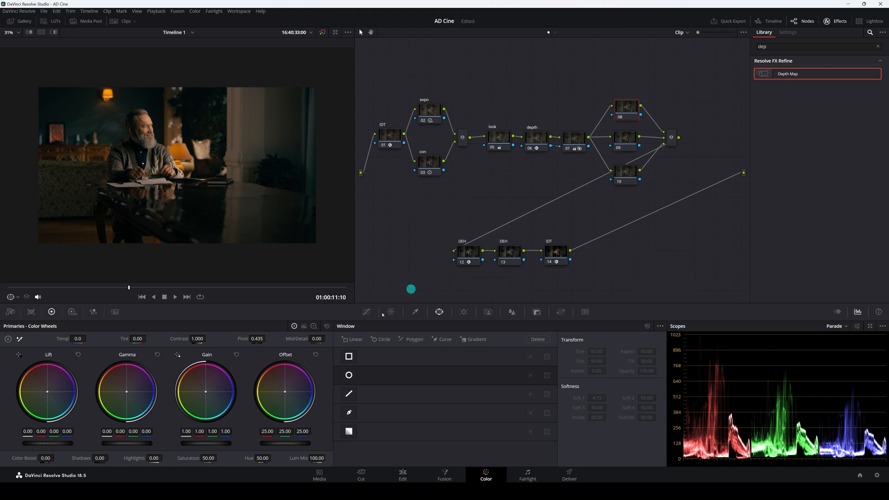
pyautogui.click(349, 356)
pyautogui.click(349, 357)
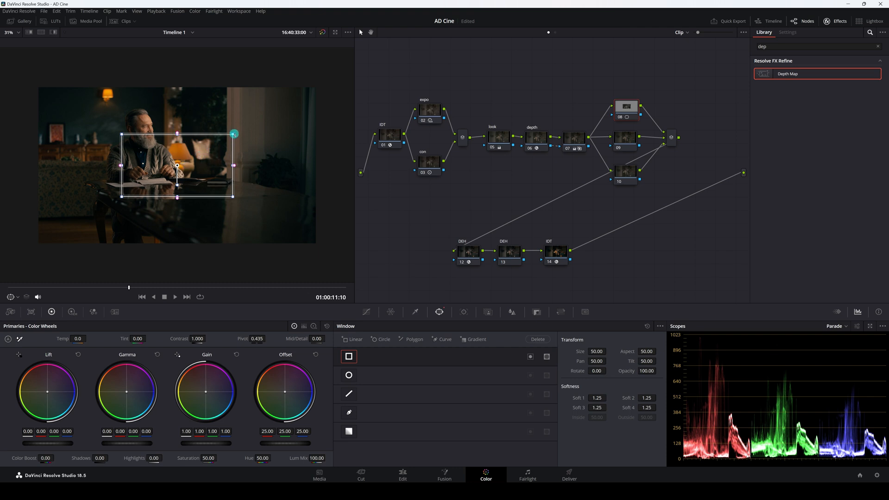
# Stretch the window's corners into a wide skewed shape over the man and the right background, and soften its edges.
pyautogui.moveTo(233, 134); pyautogui.dragTo(253, 86)
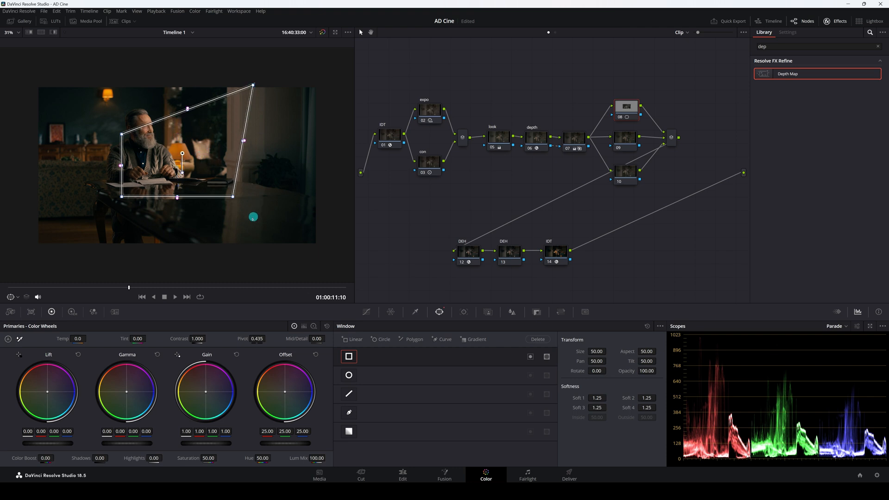
pyautogui.moveTo(232, 196); pyautogui.dragTo(342, 175)
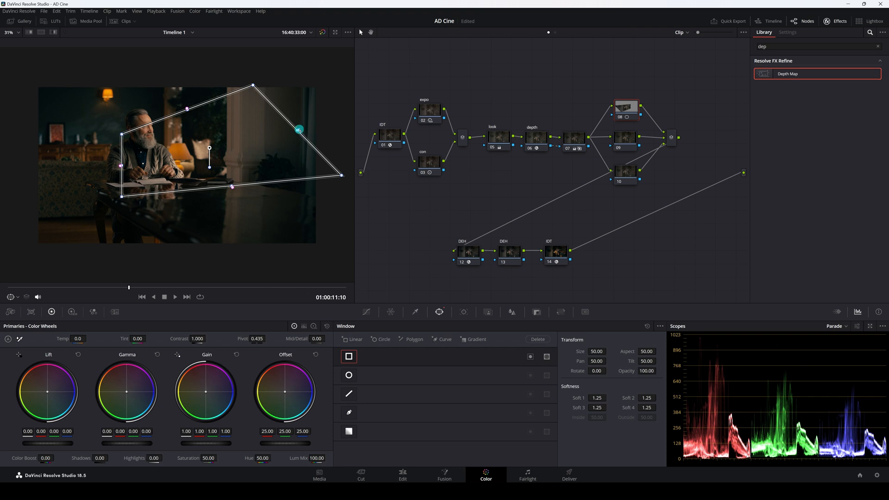
pyautogui.moveTo(298, 131); pyautogui.dragTo(330, 87)
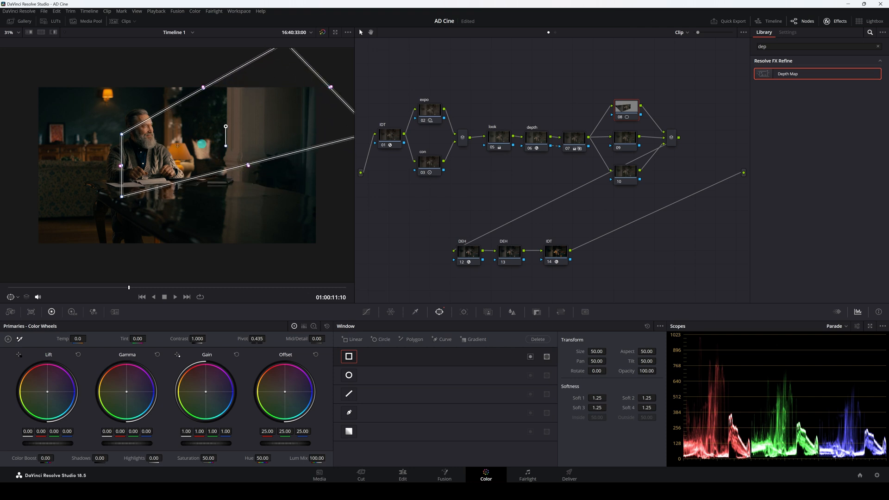
pyautogui.moveTo(122, 165); pyautogui.dragTo(112, 129)
pyautogui.moveTo(101, 185); pyautogui.dragTo(112, 152)
pyautogui.moveTo(191, 92); pyautogui.dragTo(186, 89)
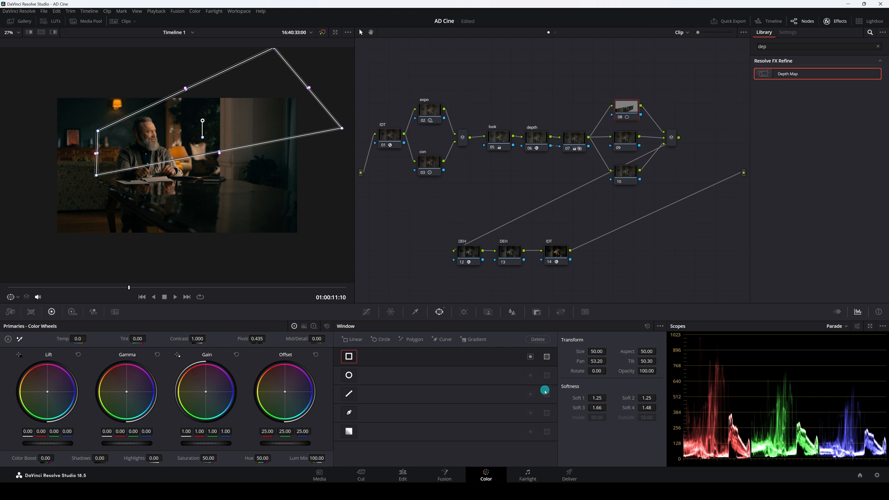
pyautogui.moveTo(593, 401); pyautogui.dragTo(658, 399)
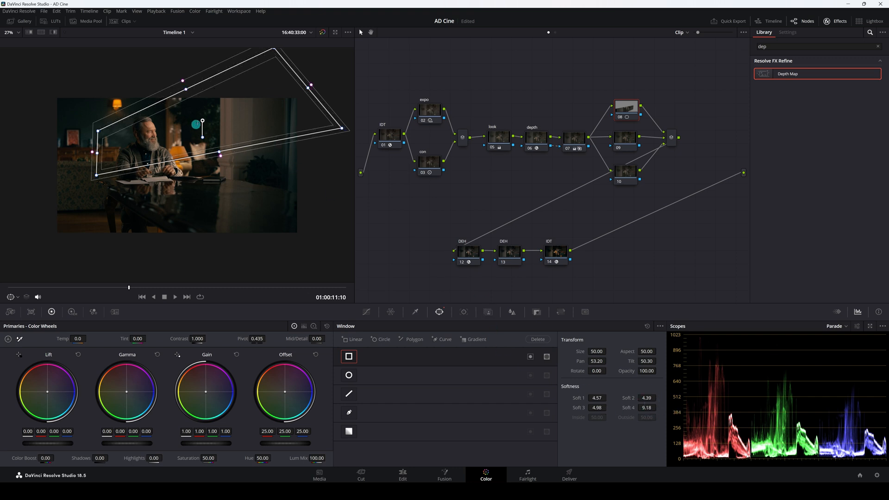
pyautogui.moveTo(202, 121); pyautogui.dragTo(198, 121)
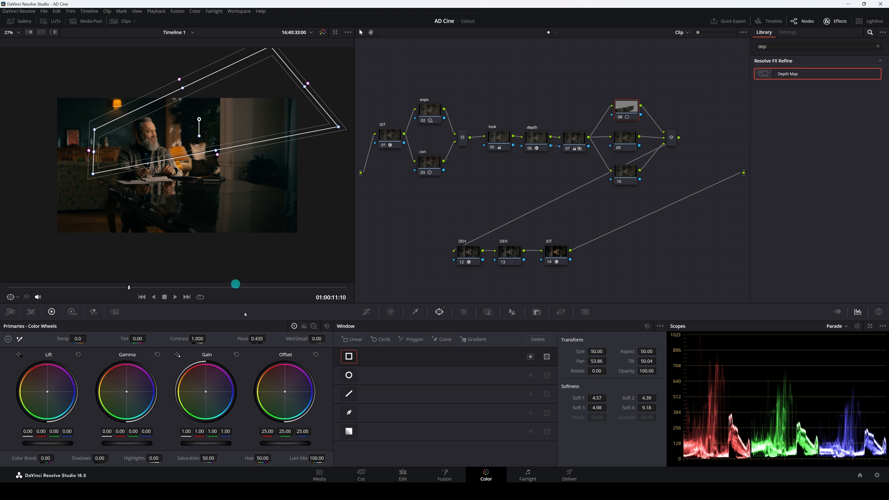
# Raise node 08's master gain to 1.09 and contrast to 1.028.
pyautogui.moveTo(205, 444); pyautogui.dragTo(242, 444)
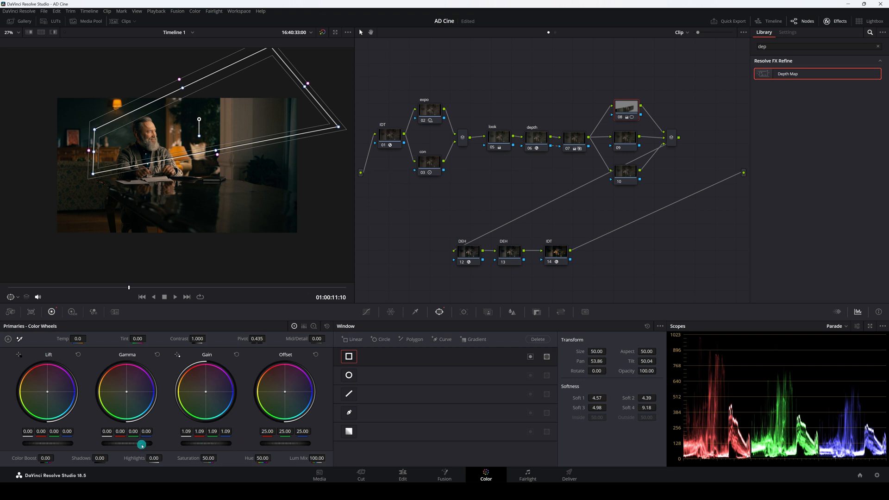
pyautogui.moveTo(140, 445); pyautogui.dragTo(137, 444)
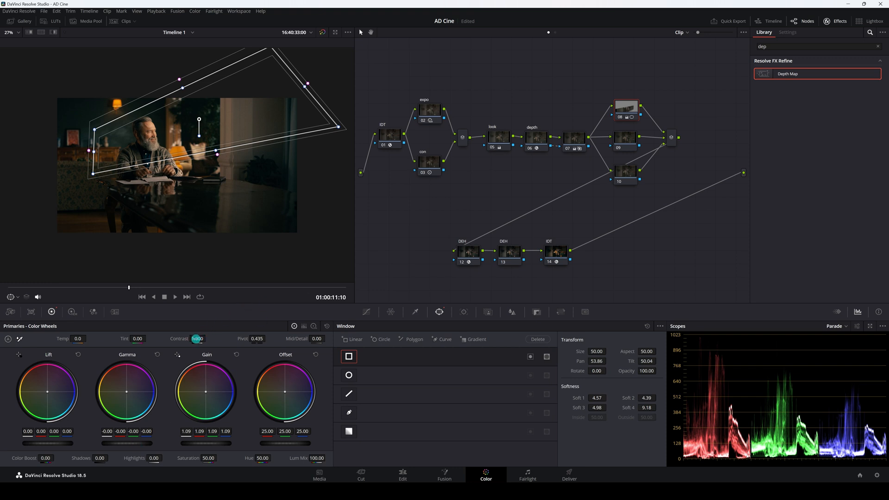
pyautogui.moveTo(198, 338); pyautogui.dragTo(200, 338)
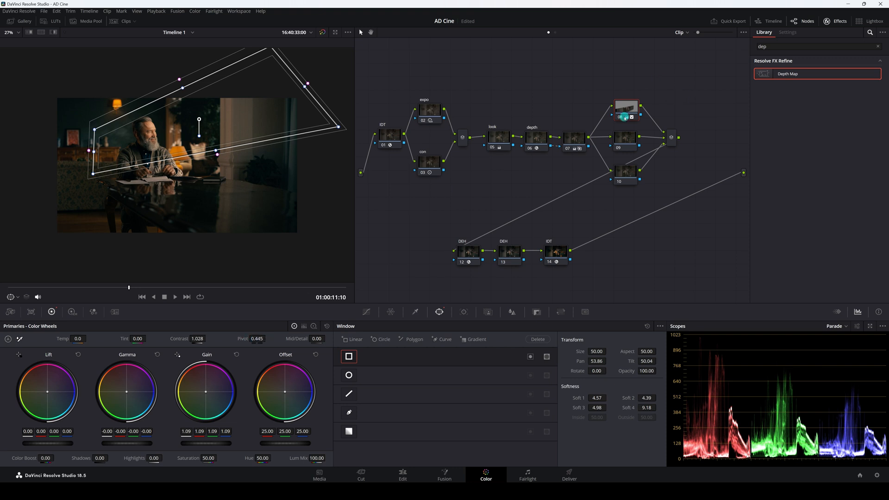
# Hide the viewer window overlay and toggle node 08 on and off to compare.
pyautogui.click(11, 297)
pyautogui.click(23, 309)
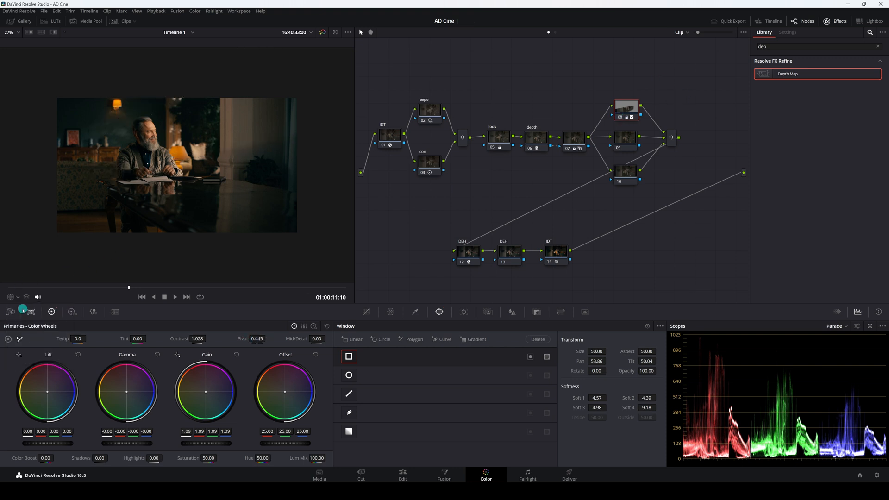
pyautogui.click(617, 118)
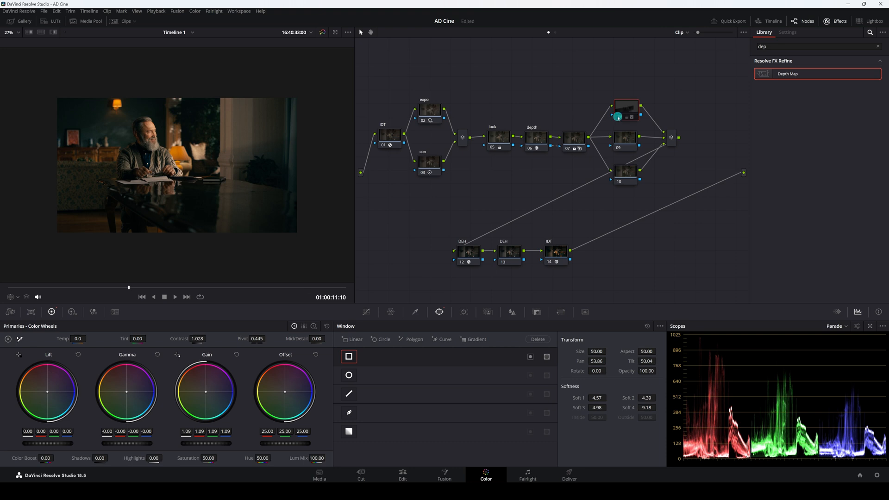
pyautogui.click(618, 118)
pyautogui.click(619, 117)
pyautogui.click(619, 118)
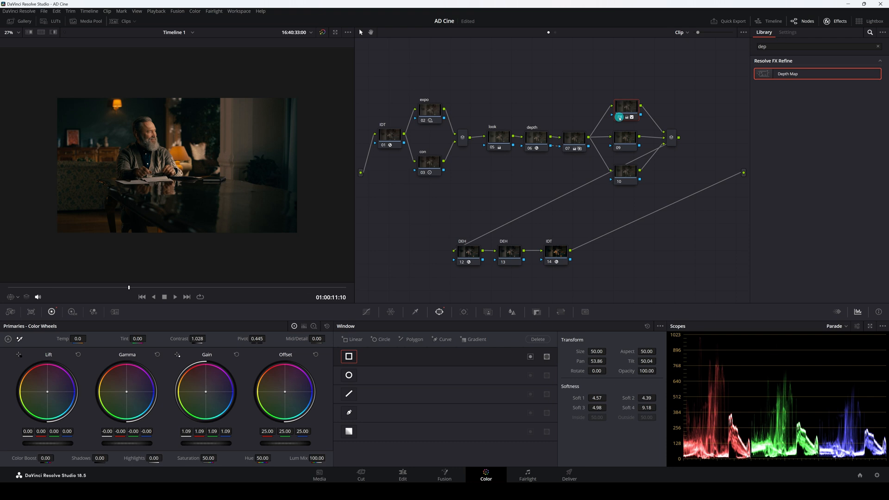
# Show the Power Window overlay in the viewer again and nudge the window slightly.
pyautogui.click(19, 297)
pyautogui.click(28, 318)
pyautogui.click(17, 296)
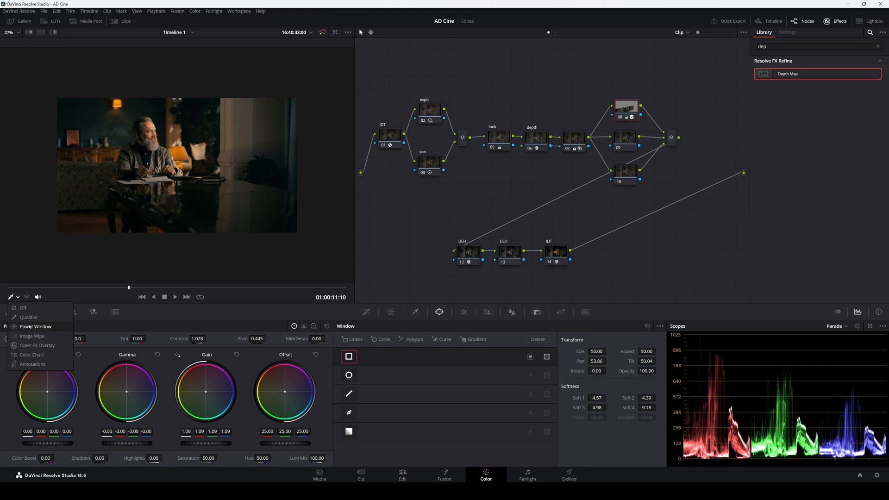
pyautogui.click(35, 327)
pyautogui.moveTo(188, 127); pyautogui.dragTo(196, 121)
# Increase the window softness to Soft 1 11.15, Soft 2 5.95, Soft 3 6.78 and Soft 4 11.12.
pyautogui.moveTo(592, 399)
pyautogui.mouseDown()
pyautogui.moveTo(707, 401)
pyautogui.moveTo(584, 402)
pyautogui.mouseUp()
pyautogui.moveTo(645, 398); pyautogui.dragTo(669, 402)
pyautogui.moveTo(595, 409); pyautogui.dragTo(642, 405)
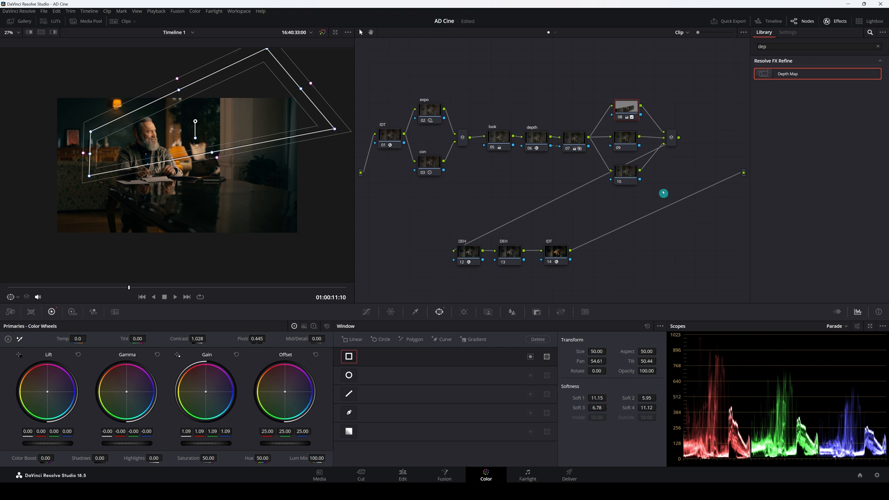
# Select node 09 and draw a polygon window around the tabletop in the foreground.
pyautogui.click(620, 141)
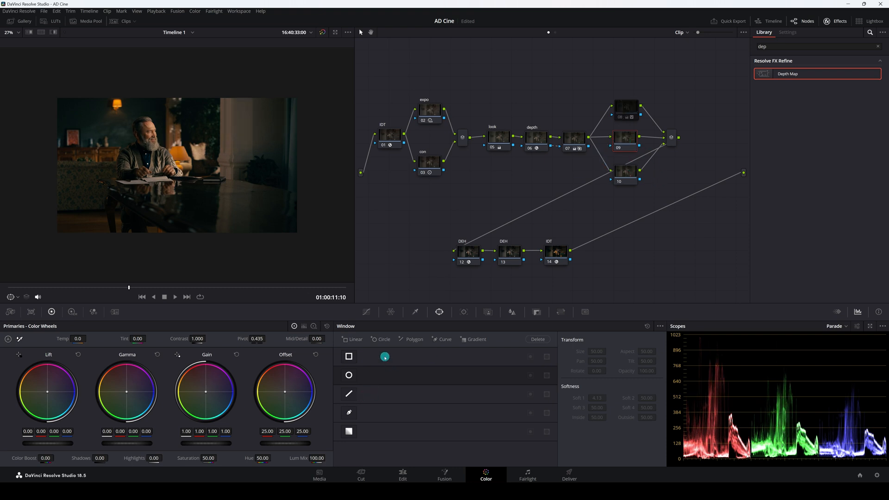
pyautogui.click(350, 414)
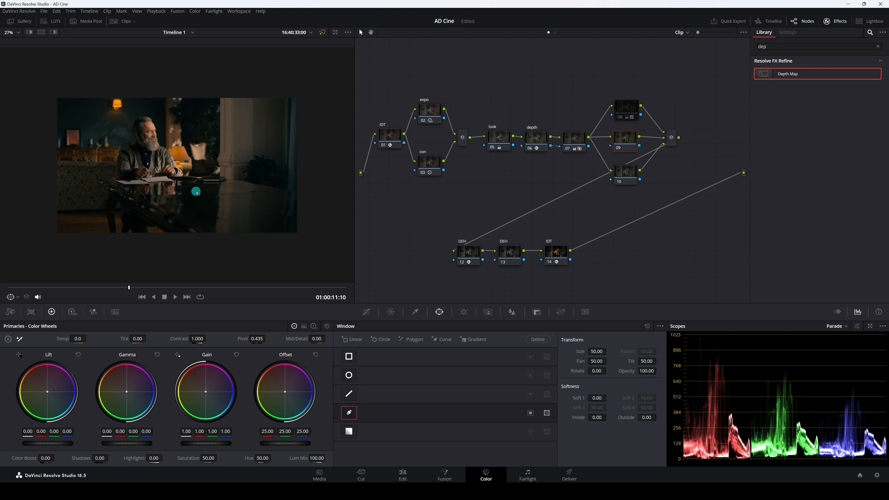
pyautogui.click(101, 184)
pyautogui.click(212, 248)
pyautogui.click(305, 249)
pyautogui.click(320, 200)
pyautogui.click(238, 181)
pyautogui.click(102, 185)
# Soften the polygon window with Soft 1 at 6.52, Inside 4.28 and Outside 1.98.
pyautogui.moveTo(602, 401); pyautogui.dragTo(592, 396)
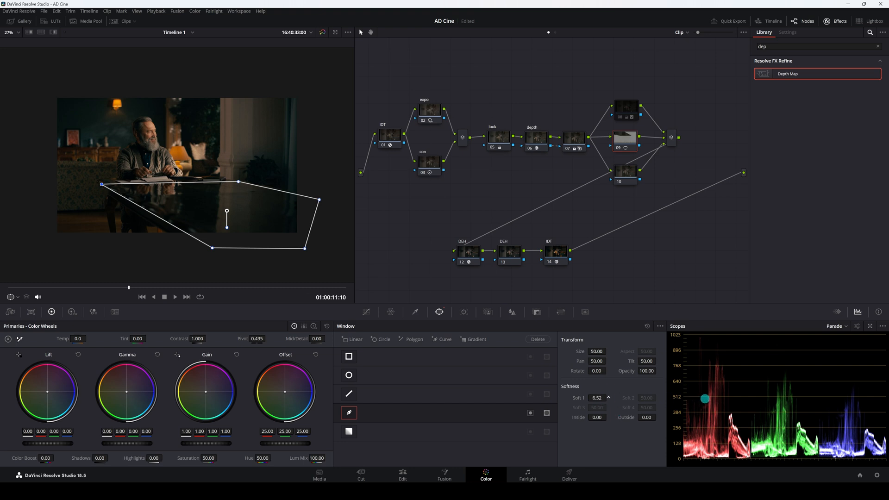
pyautogui.moveTo(593, 417); pyautogui.dragTo(669, 417)
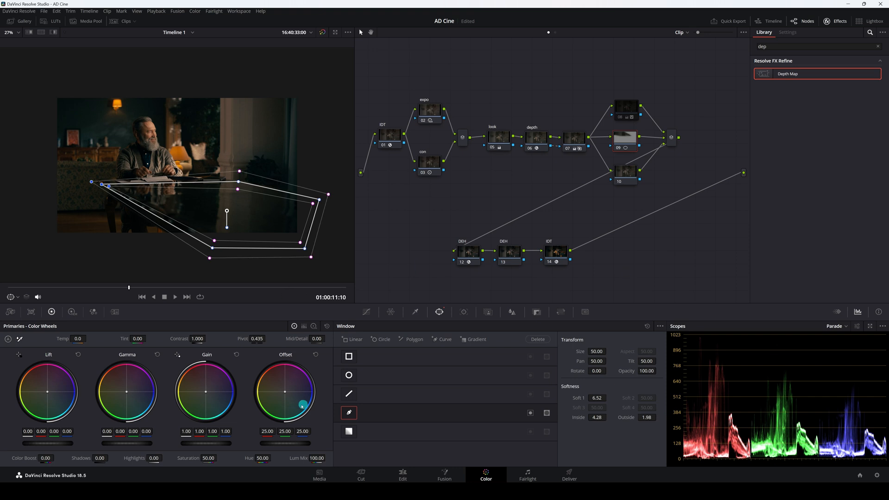
# Raise node 09's gamma to 0.02 inside the tabletop window.
pyautogui.moveTo(130, 444); pyautogui.dragTo(152, 443)
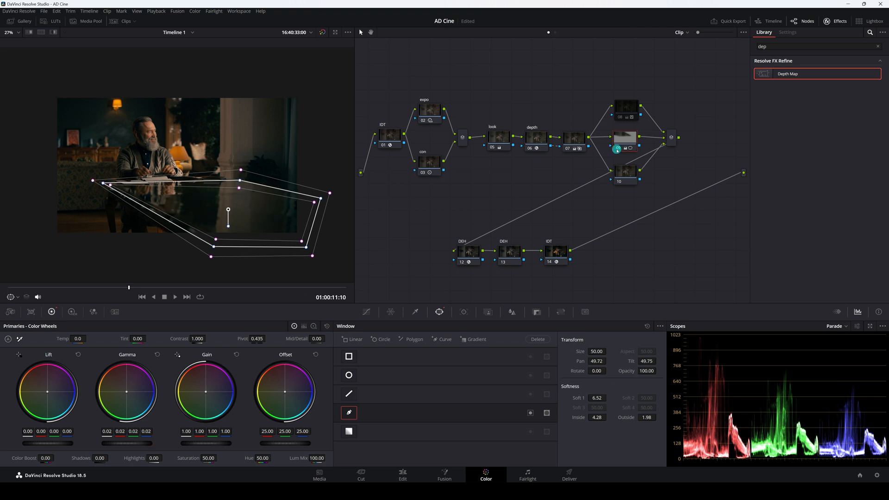
pyautogui.click(617, 149)
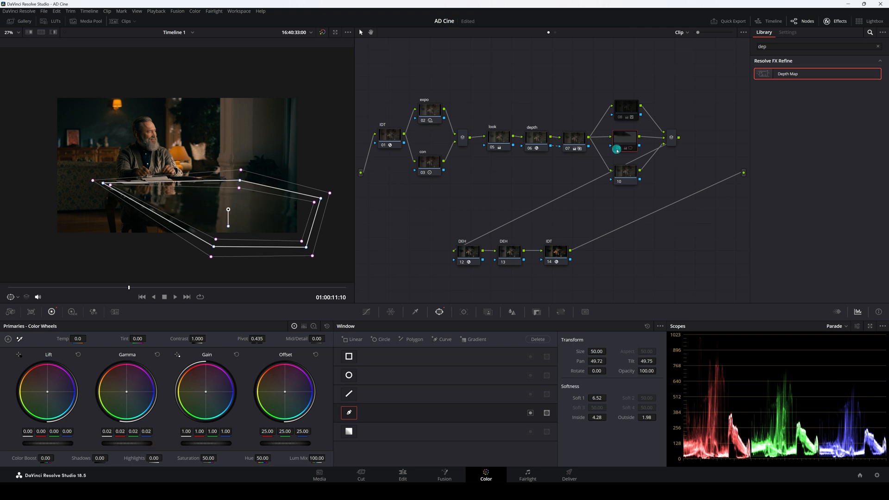
# Select node 10, try lowering its gamma slightly, and undo that change.
pyautogui.click(626, 172)
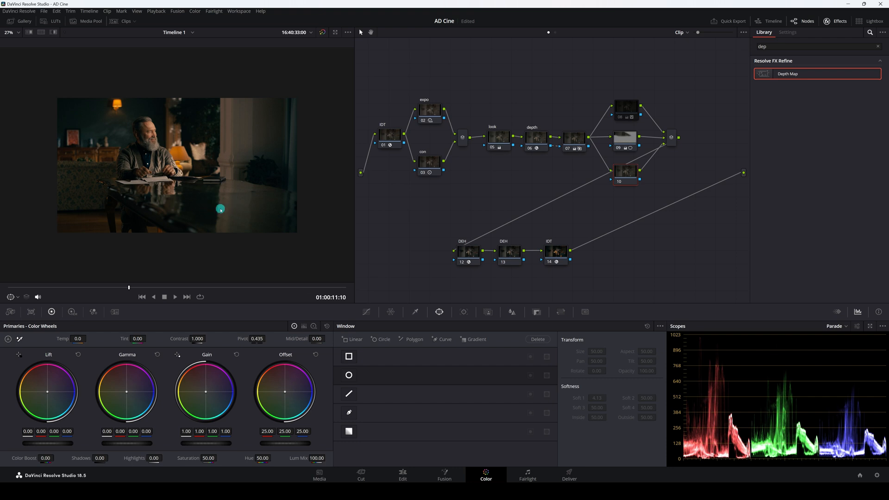
pyautogui.moveTo(141, 443); pyautogui.dragTo(135, 443)
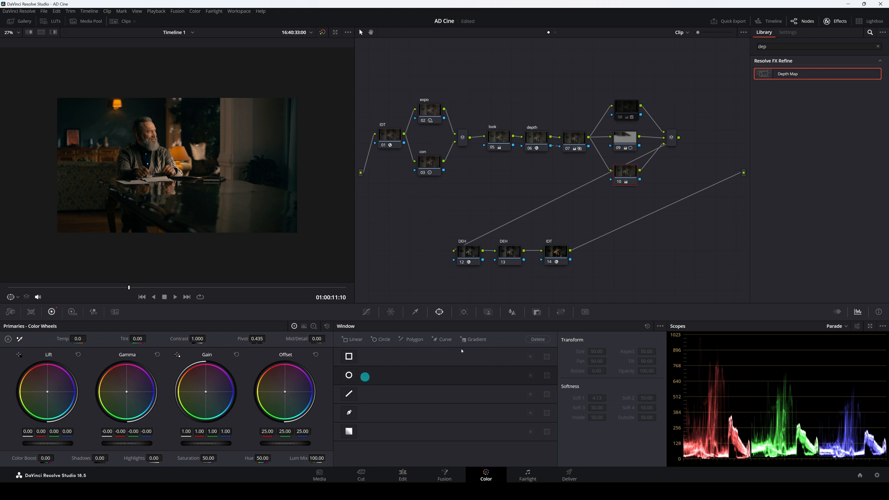
pyautogui.hotkey('ctrl', 'z')
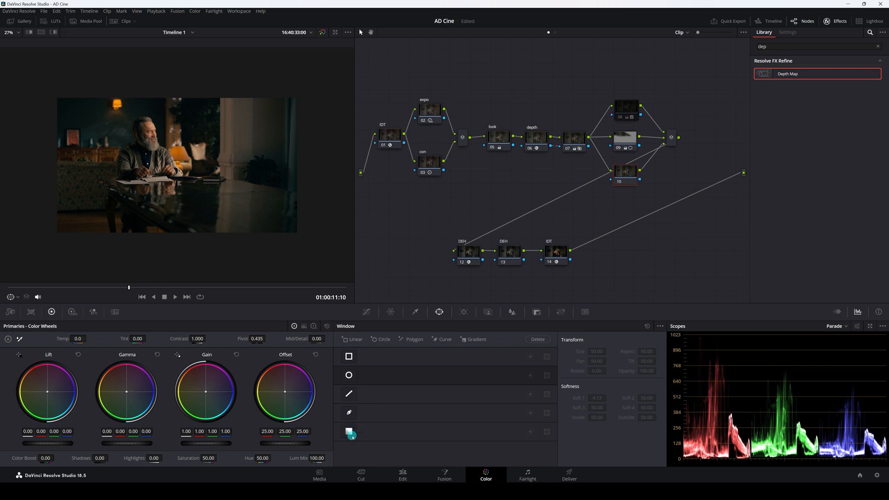
# Add a circular window on node 10 around the table lamp and set its Soft 1 to 8.23.
pyautogui.click(349, 375)
pyautogui.moveTo(177, 166); pyautogui.dragTo(120, 94)
pyautogui.moveTo(156, 58); pyautogui.dragTo(118, 104)
pyautogui.scroll(3, 127, 114)
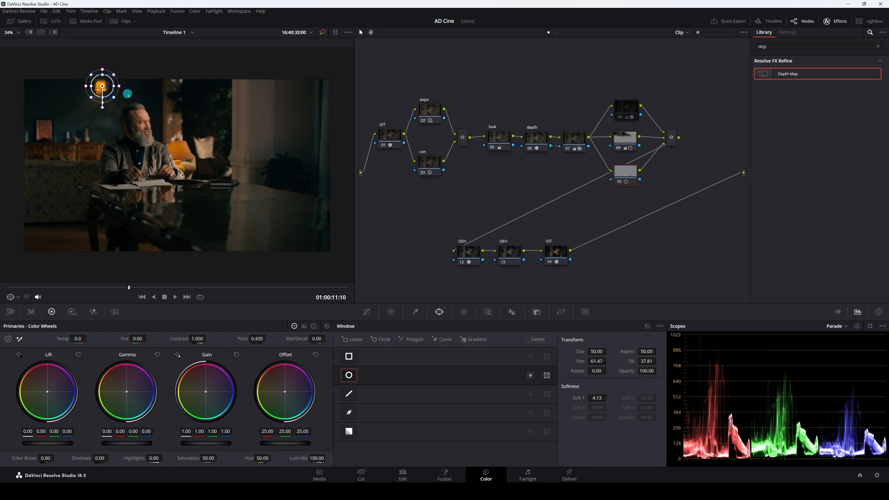
pyautogui.scroll(3, 107, 129)
pyautogui.moveTo(102, 134); pyautogui.dragTo(98, 138)
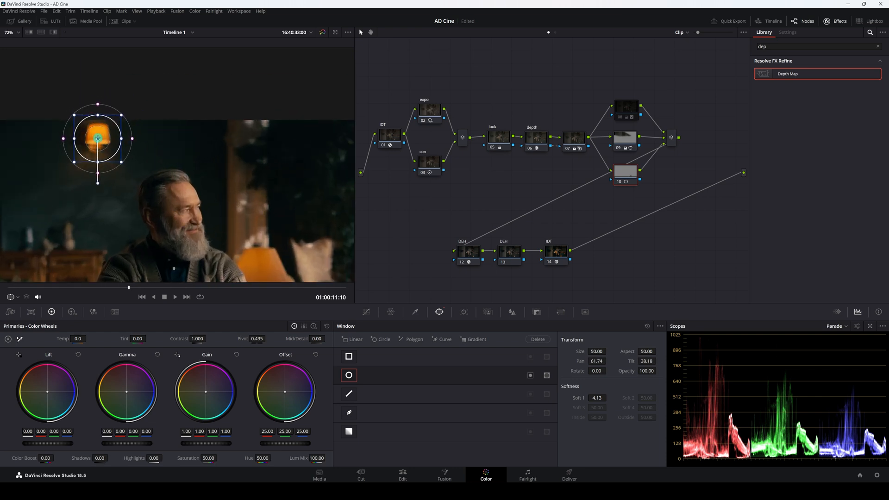
pyautogui.moveTo(597, 398); pyautogui.dragTo(666, 402)
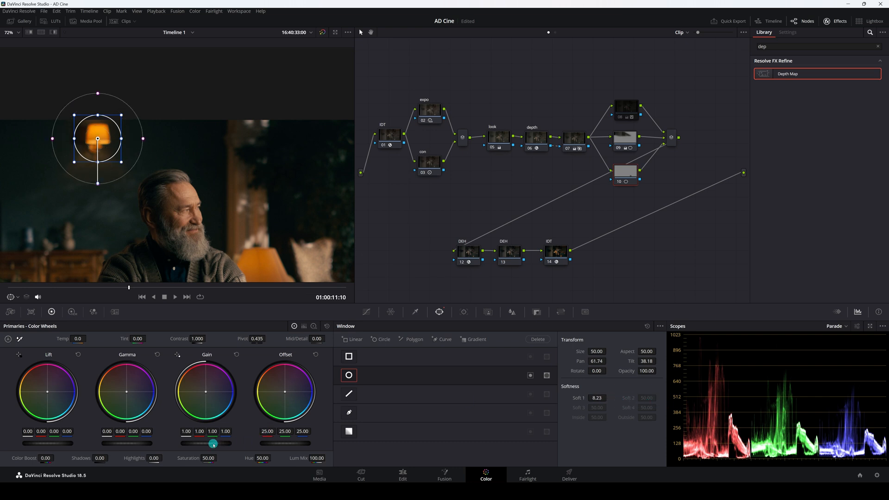
# Raise node 10's gain to 1.14, contrast to 1.092 and pivot to 0.483.
pyautogui.moveTo(217, 444); pyautogui.dragTo(258, 447)
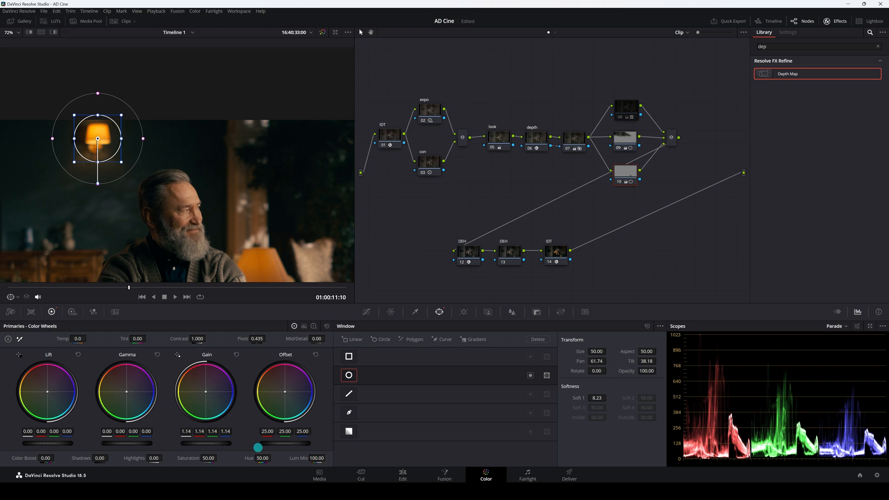
pyautogui.moveTo(195, 341); pyautogui.dragTo(210, 339)
pyautogui.moveTo(254, 339); pyautogui.dragTo(263, 339)
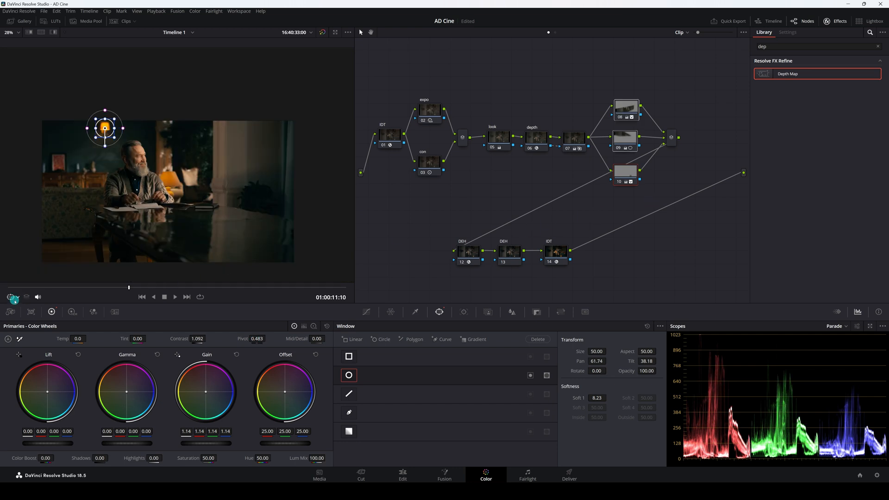
# Turn off the viewer overlay and select node 13 in the lower DEH branch.
pyautogui.click(18, 297)
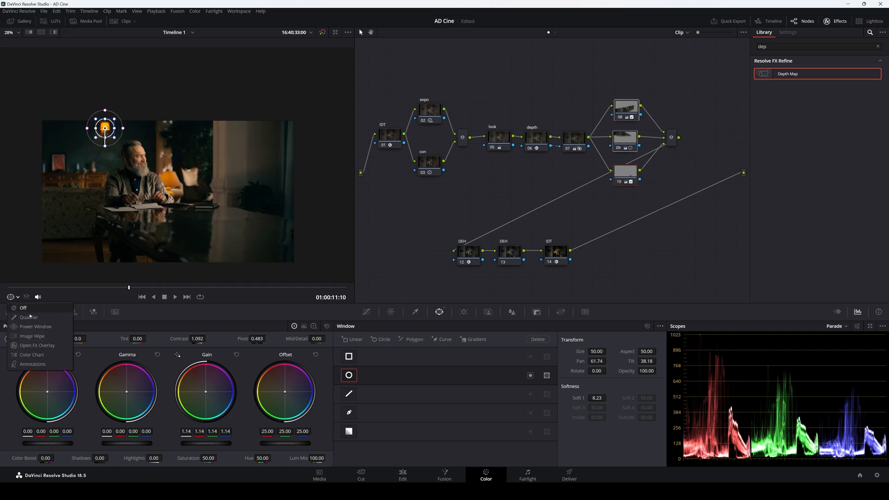
pyautogui.click(22, 308)
pyautogui.moveTo(602, 85); pyautogui.dragTo(638, 203)
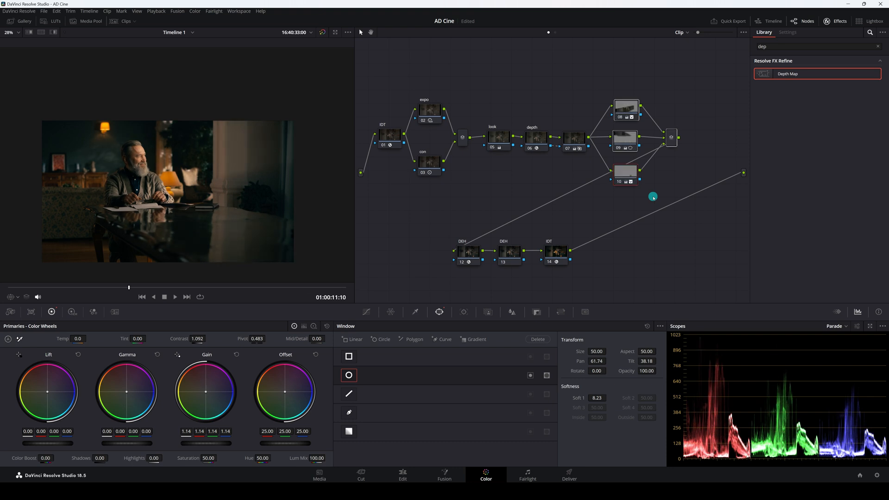
pyautogui.scroll(1, 319, 177)
pyautogui.click(507, 204)
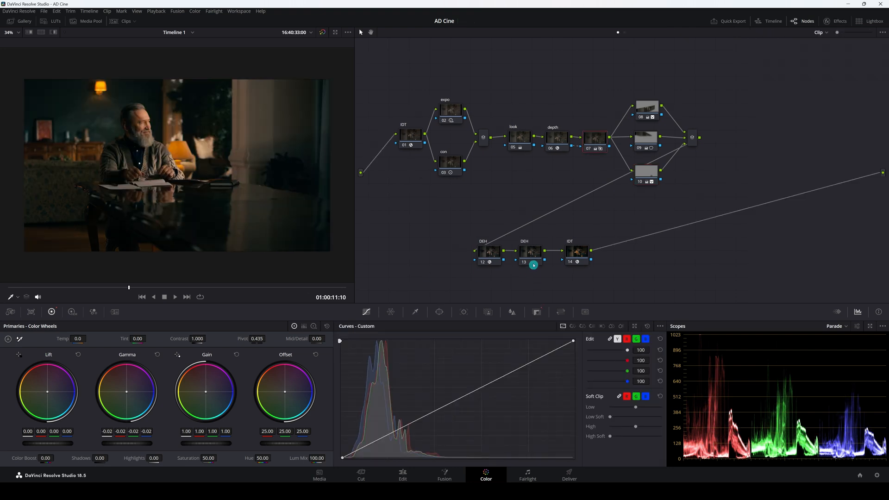
pyautogui.click(537, 255)
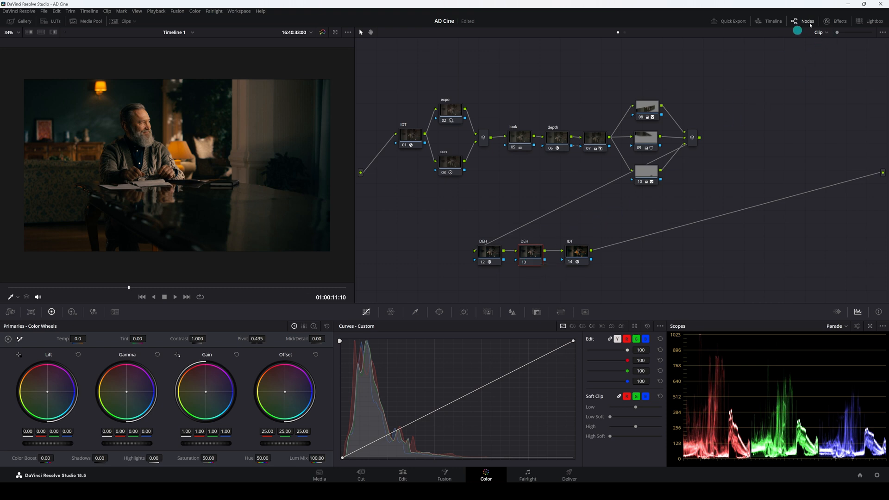
# Apply Dehancer Pro to node 13 and set its input source to DVR WG/Intermediate.
pyautogui.click(834, 21)
pyautogui.moveTo(764, 106); pyautogui.dragTo(513, 253)
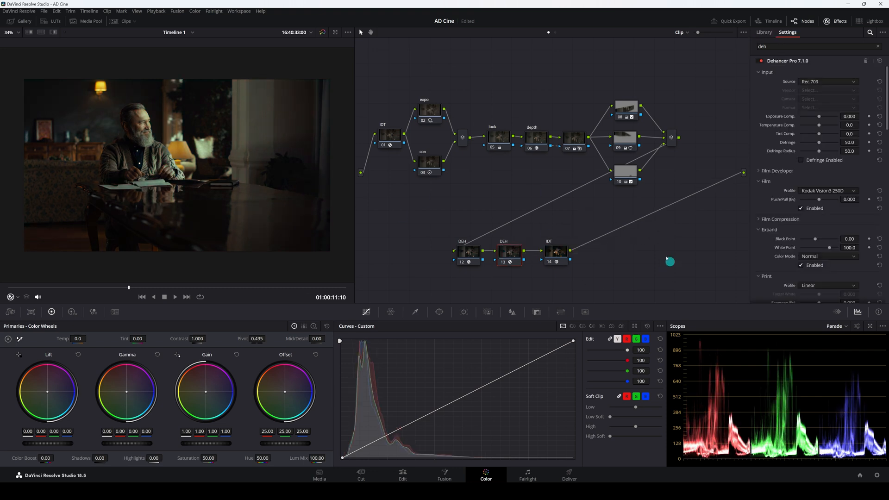
pyautogui.scroll(-10, 792, 269)
pyautogui.scroll(-10, 793, 268)
pyautogui.click(809, 296)
pyautogui.scroll(15, 781, 242)
pyautogui.scroll(5, 782, 243)
pyautogui.click(822, 82)
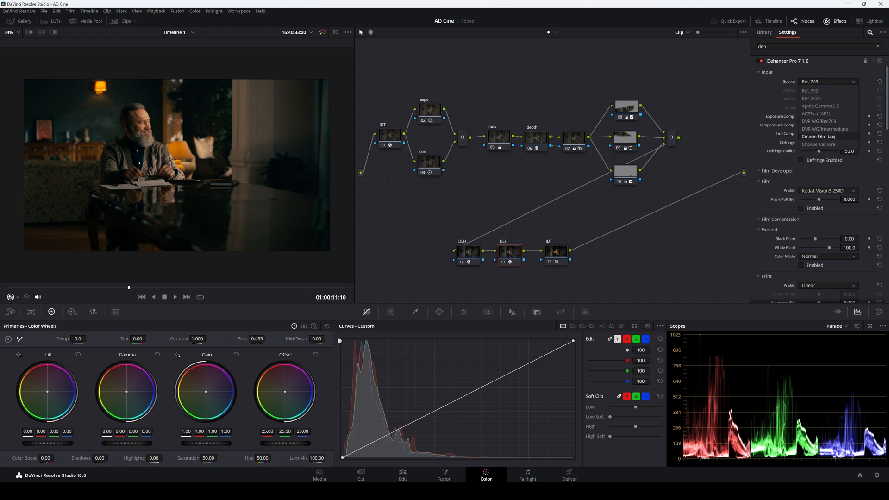
pyautogui.click(820, 129)
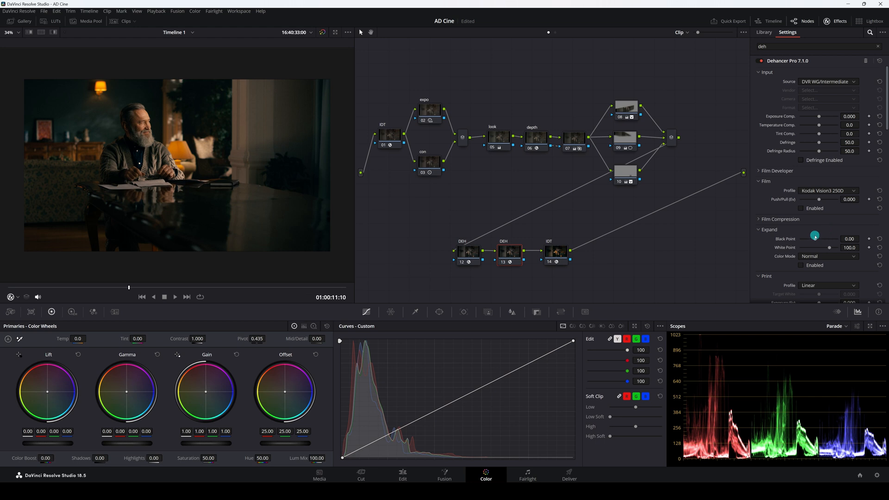
# Set Dehancer's Temperature Comp. to -5.8 and enable Defringe.
pyautogui.scroll(-1, 851, 106)
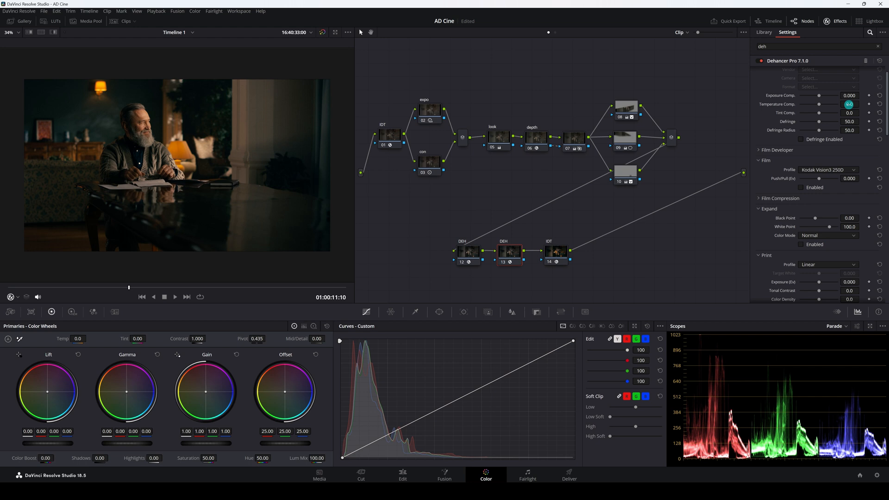
pyautogui.moveTo(851, 104); pyautogui.dragTo(844, 105)
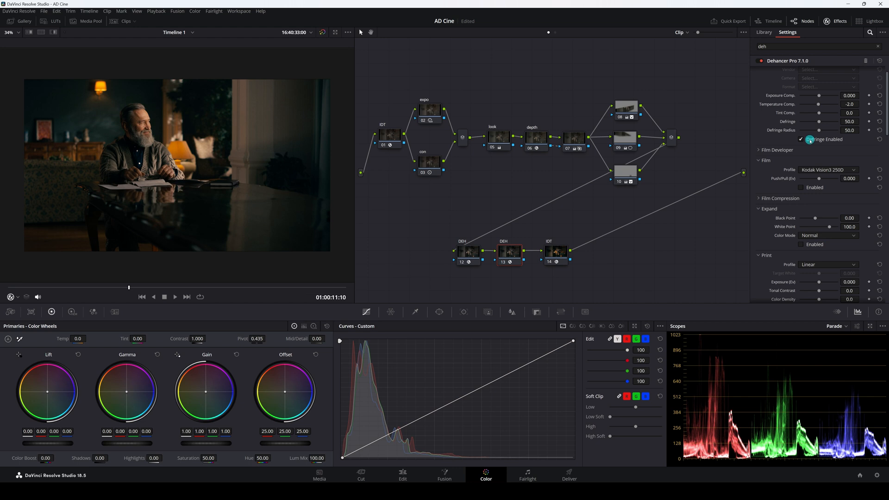
pyautogui.doubleClick(788, 105)
pyautogui.moveTo(845, 104); pyautogui.dragTo(833, 104)
pyautogui.click(801, 140)
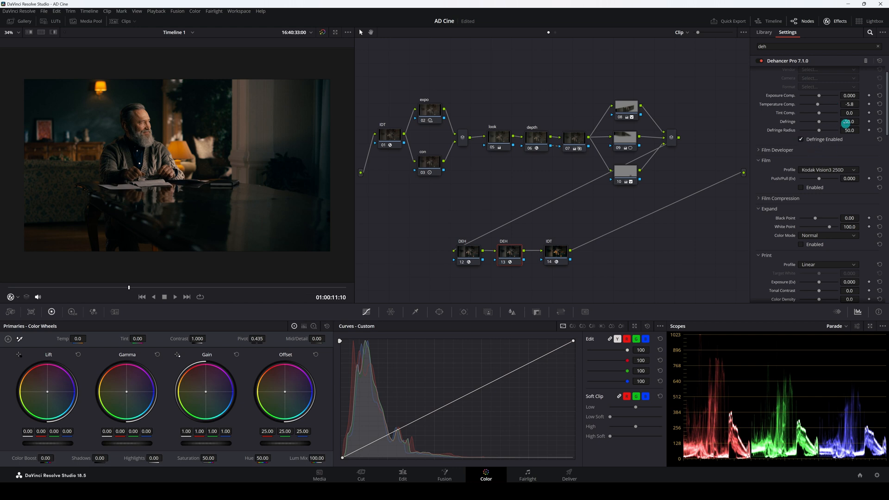
# Set Color Head Yellow-Blue to 0.3, Magenta-Green to 0.1, Shadows Tone to -0.6 and Midtones Tone to 4.3.
pyautogui.scroll(-5, 768, 236)
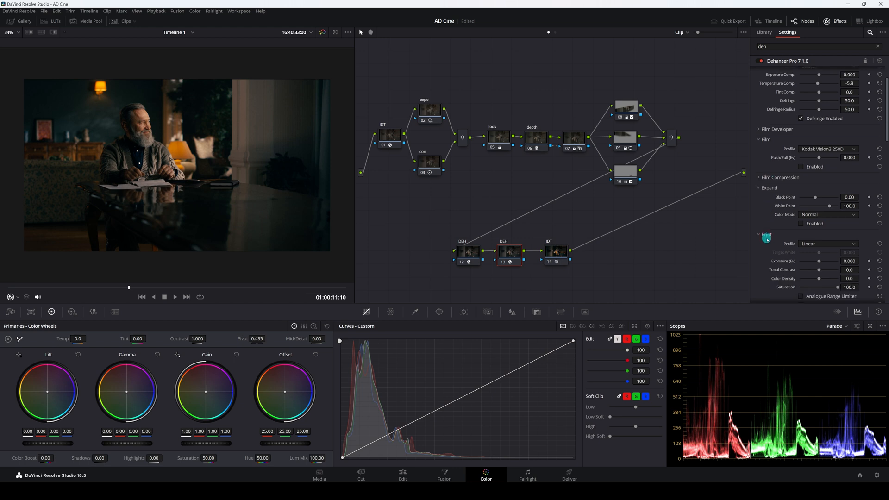
pyautogui.scroll(-2, 775, 239)
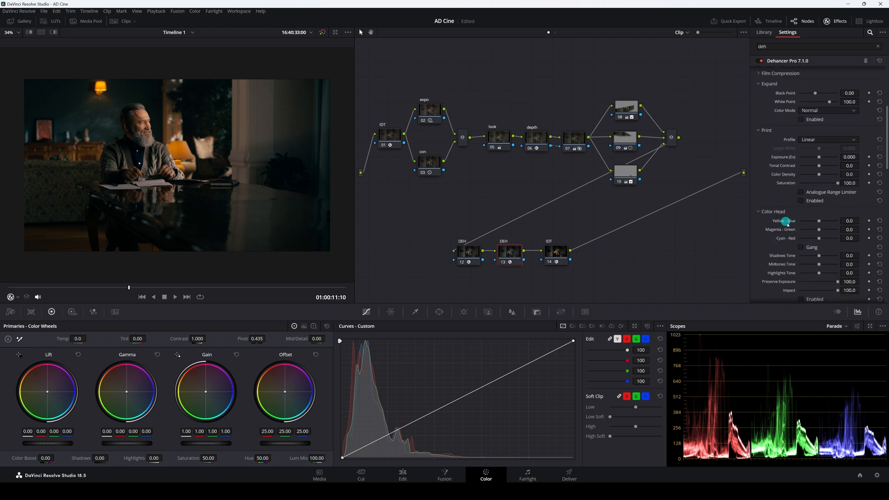
pyautogui.moveTo(850, 200); pyautogui.dragTo(852, 200)
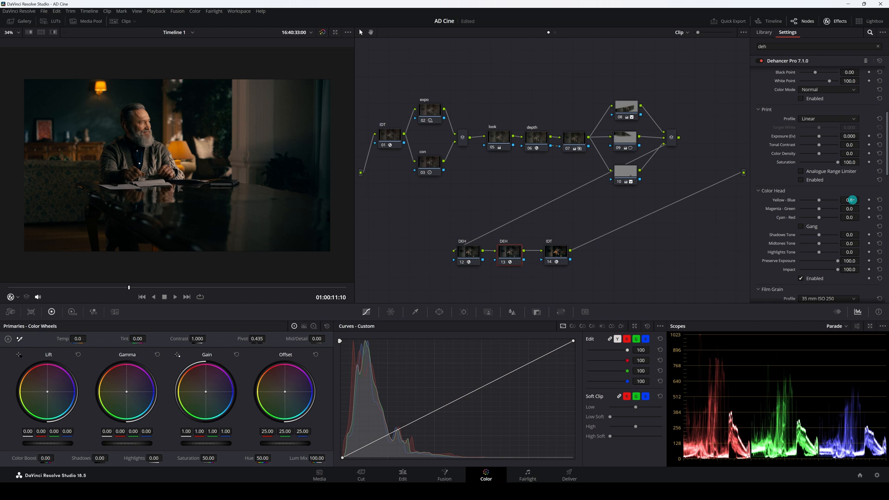
pyautogui.moveTo(852, 201); pyautogui.dragTo(849, 212)
pyautogui.moveTo(855, 209); pyautogui.dragTo(849, 209)
pyautogui.moveTo(849, 200); pyautogui.dragTo(853, 206)
pyautogui.moveTo(852, 244); pyautogui.dragTo(865, 247)
# Enable Film Grain with the 35 mm ISO 50 profile and an amount of 27.1.
pyautogui.scroll(-3, 791, 269)
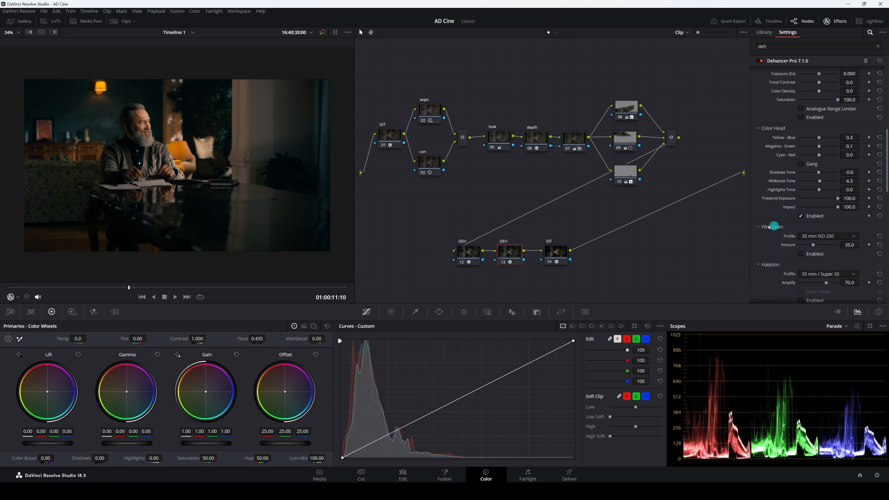
pyautogui.click(802, 254)
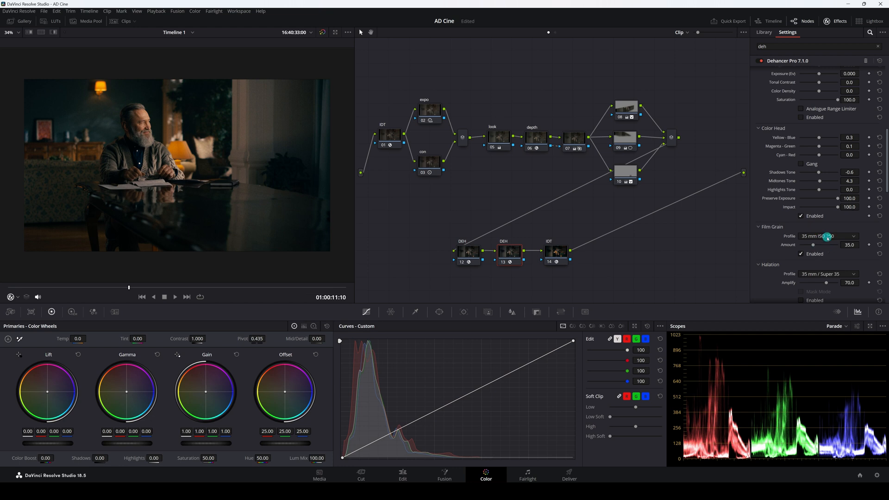
pyautogui.click(827, 238)
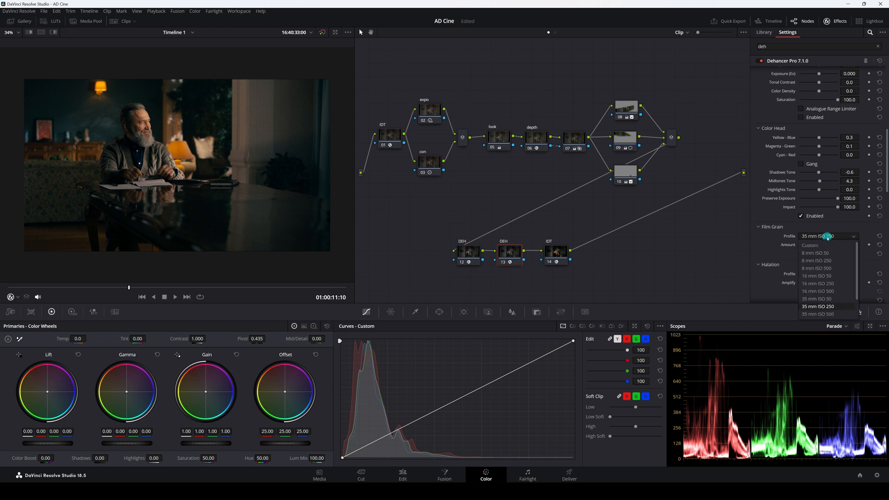
pyautogui.click(824, 300)
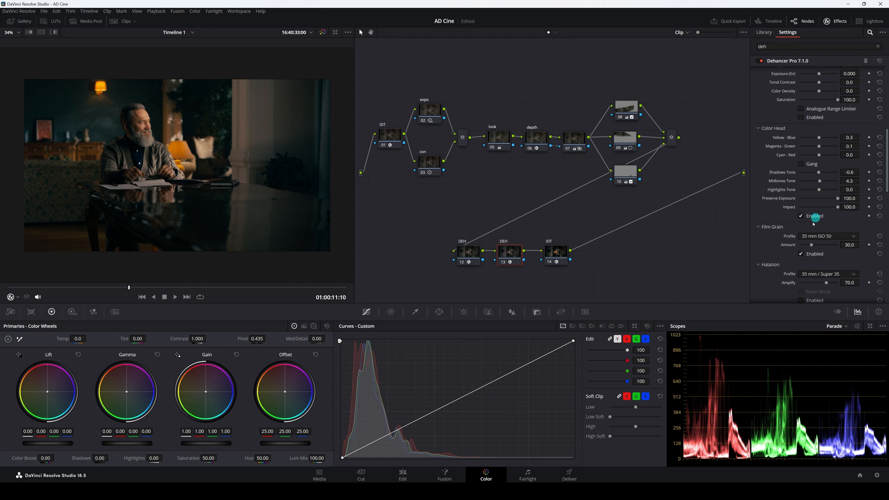
pyautogui.moveTo(852, 245); pyautogui.dragTo(848, 247)
# Zoom into the viewer and toggle film grain off and on to compare the texture.
pyautogui.scroll(6, 237, 133)
pyautogui.scroll(8, 223, 209)
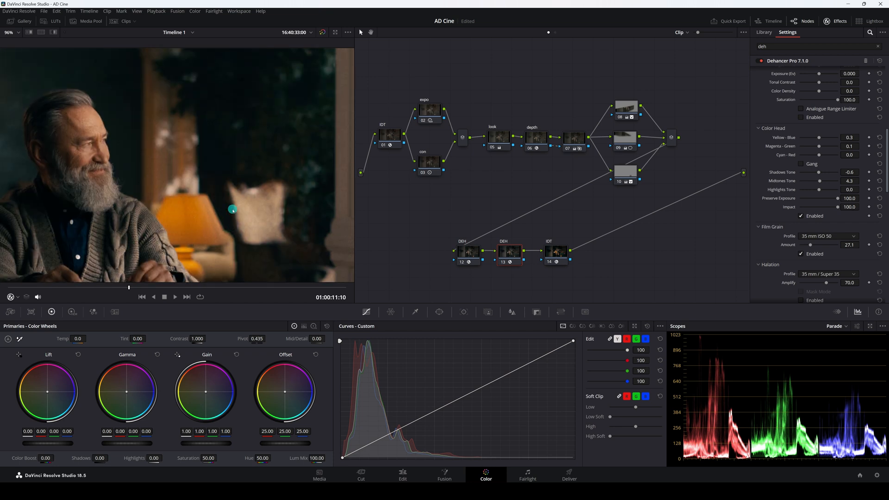
pyautogui.click(800, 253)
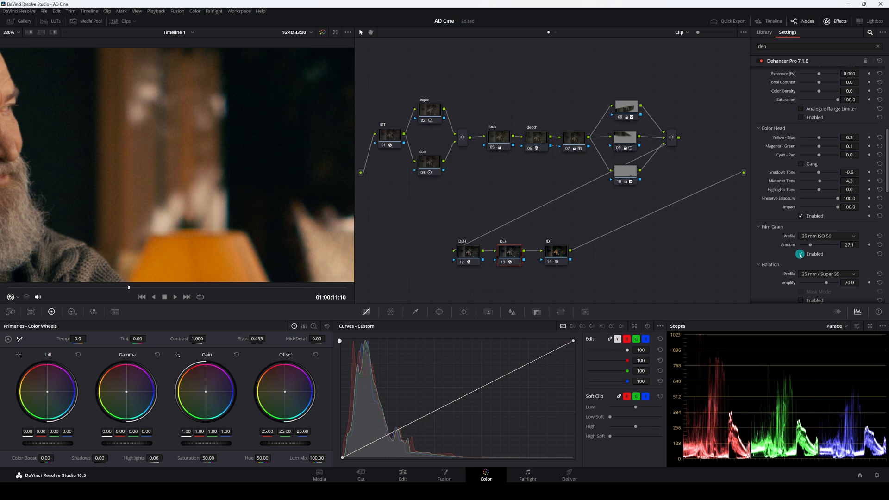
pyautogui.click(801, 254)
pyautogui.hotkey('shift', 'z')
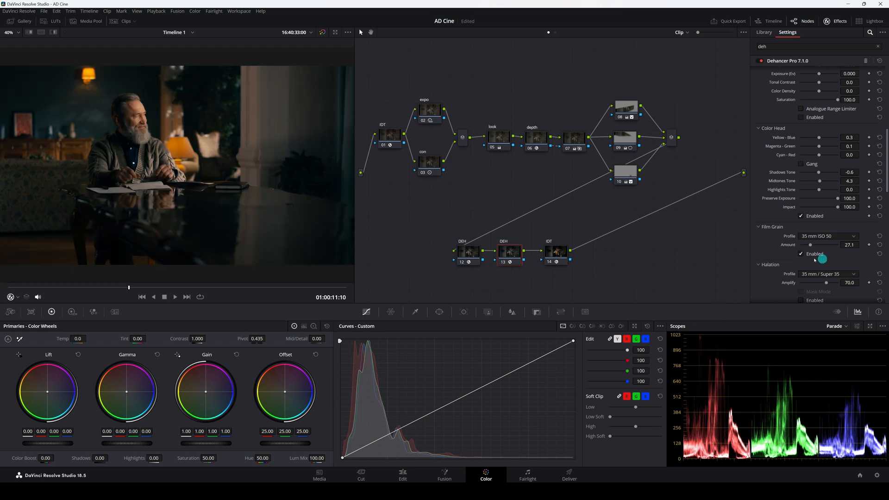
pyautogui.scroll(-1, 775, 271)
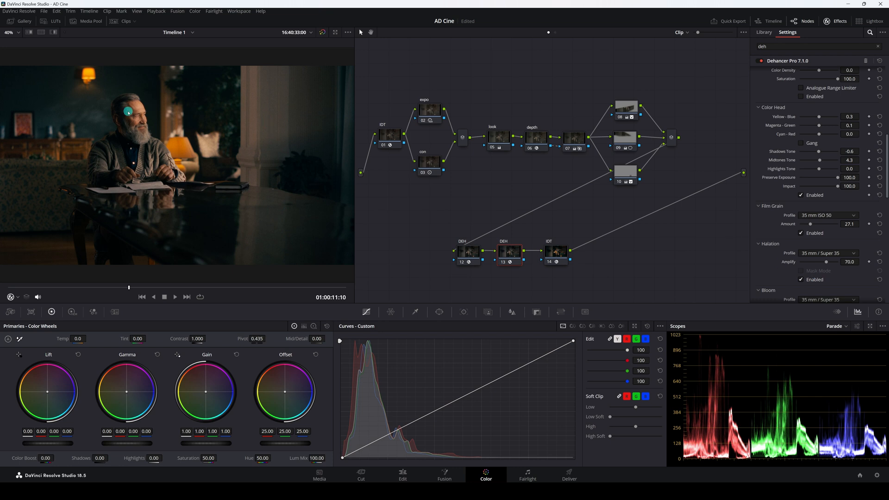
pyautogui.scroll(5, 153, 124)
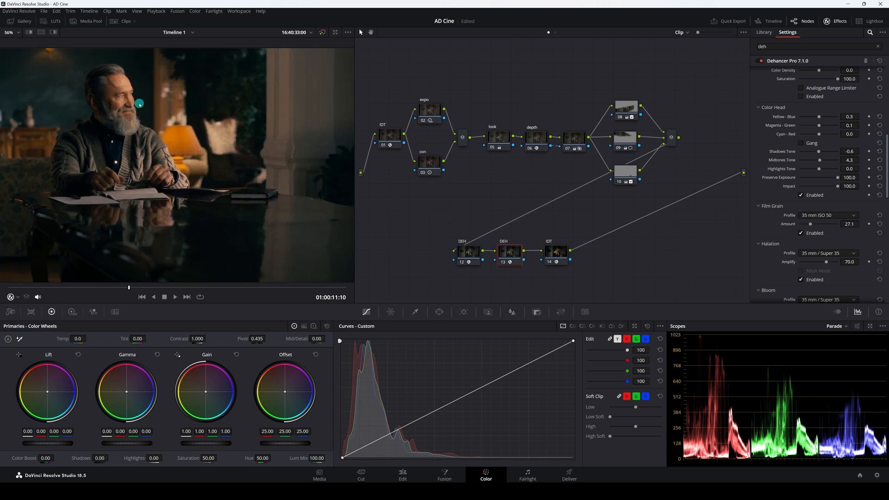
# Zoom into the viewer around the lamp and toggle Dehancer's Halation off and on to compare the glow.
pyautogui.scroll(8, 194, 221)
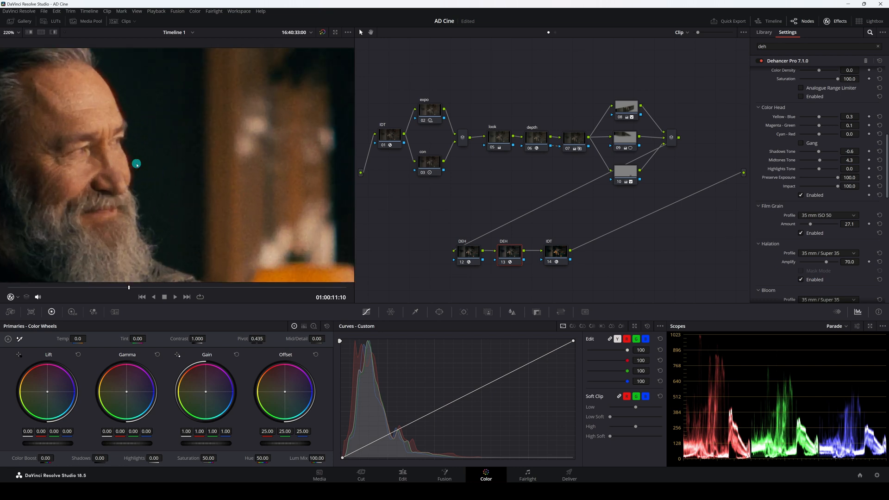
pyautogui.scroll(3, 189, 204)
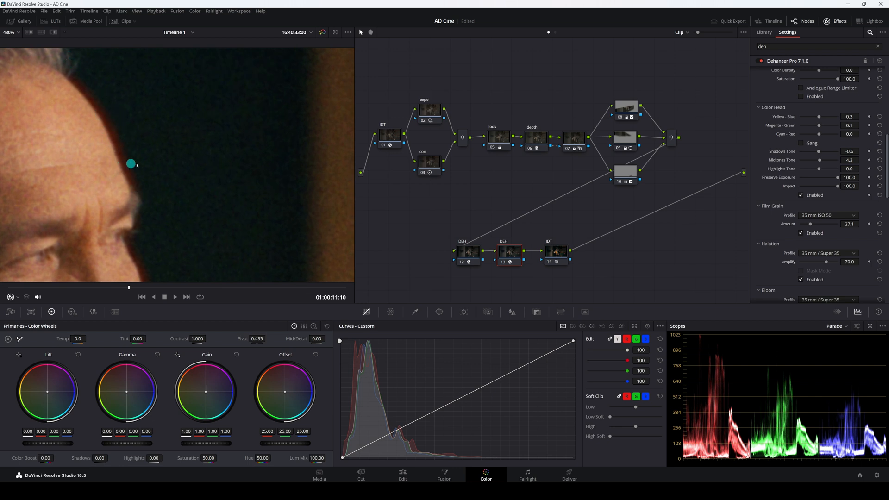
pyautogui.scroll(-1, 152, 164)
pyautogui.scroll(-1, 207, 230)
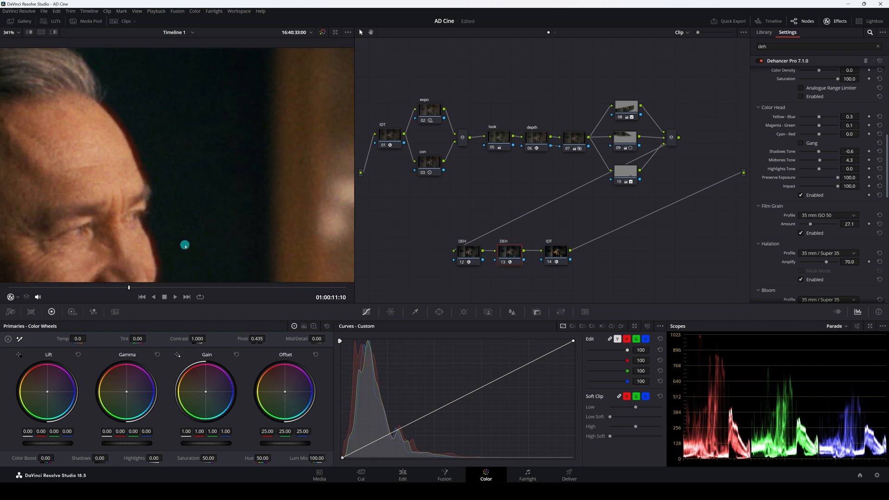
pyautogui.scroll(-2, 182, 246)
pyautogui.scroll(2, 200, 225)
pyautogui.scroll(-5, 199, 226)
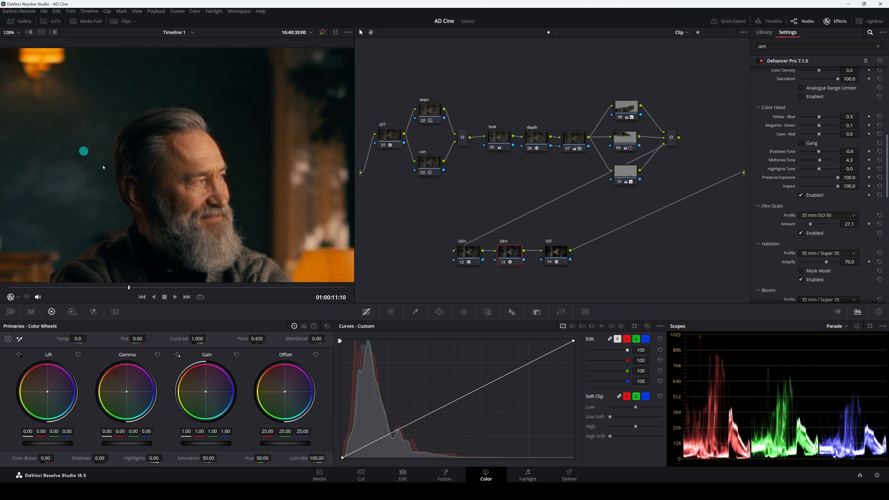
pyautogui.scroll(4, 90, 100)
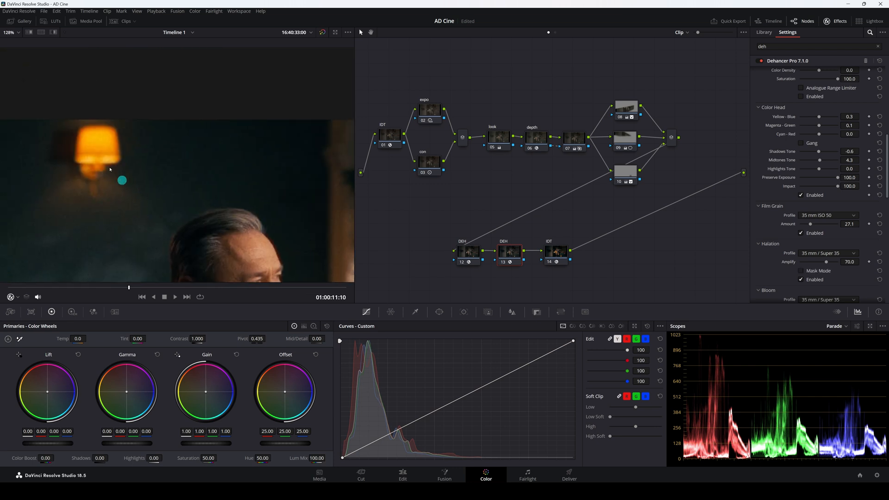
pyautogui.click(801, 279)
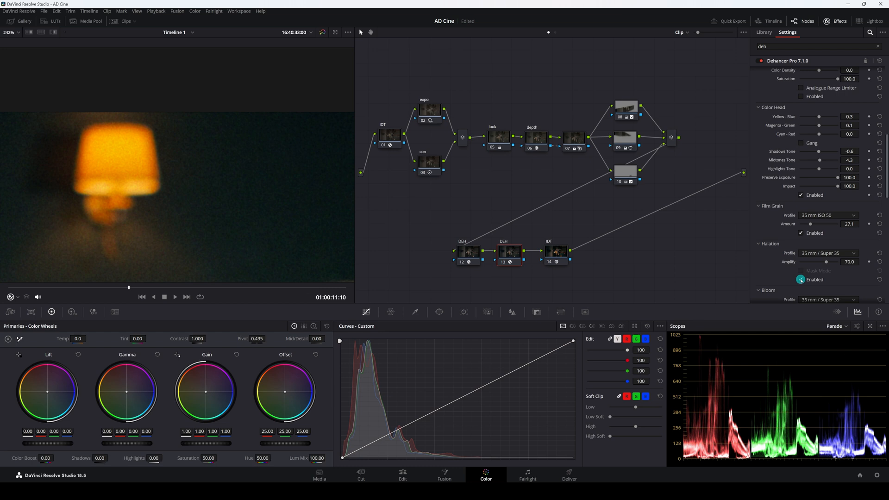
pyautogui.click(801, 280)
pyautogui.click(801, 280)
pyautogui.hotkey('shift', 'z')
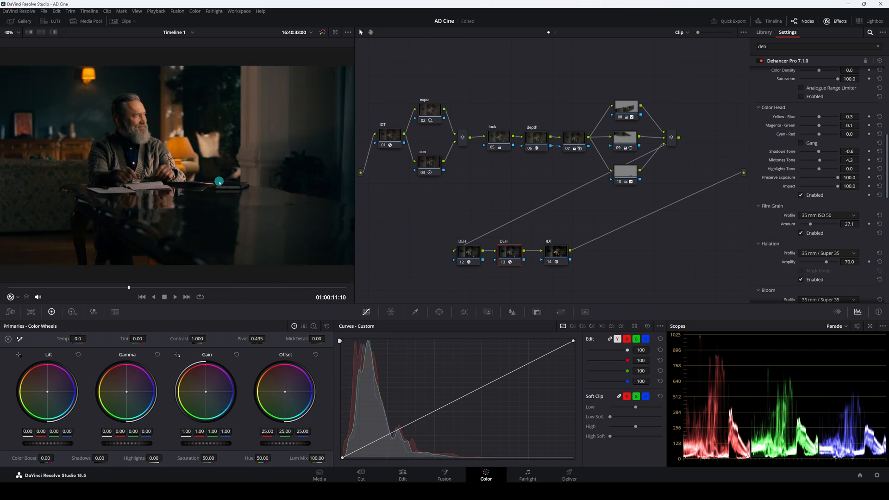
# Enable Dehancer's Bloom effect.
pyautogui.scroll(1, 130, 87)
pyautogui.scroll(1, 131, 87)
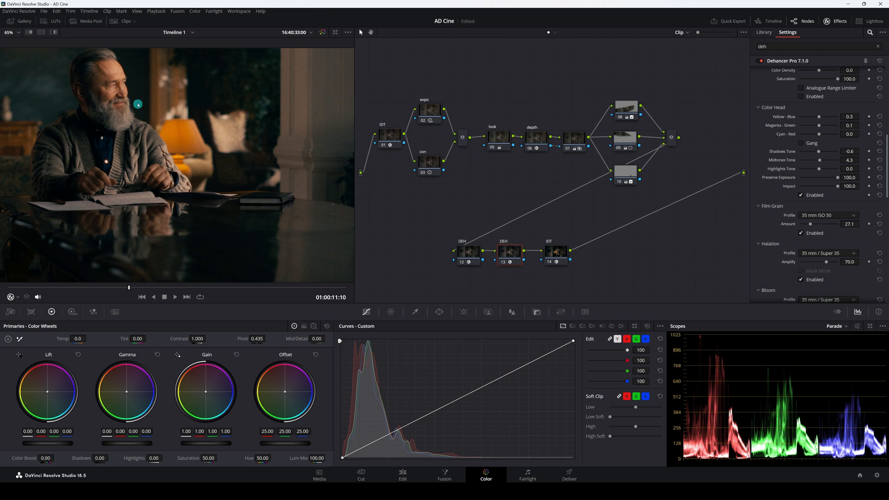
pyautogui.scroll(1, 139, 159)
pyautogui.scroll(4, 139, 159)
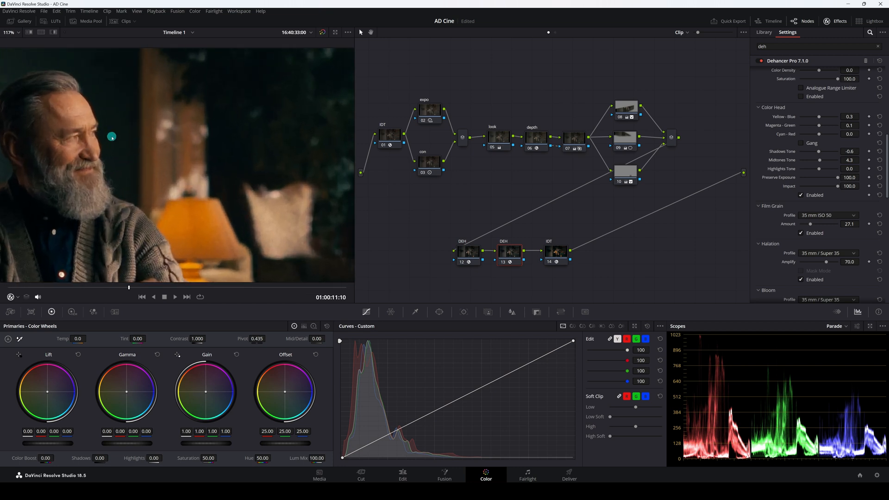
pyautogui.scroll(2, 169, 164)
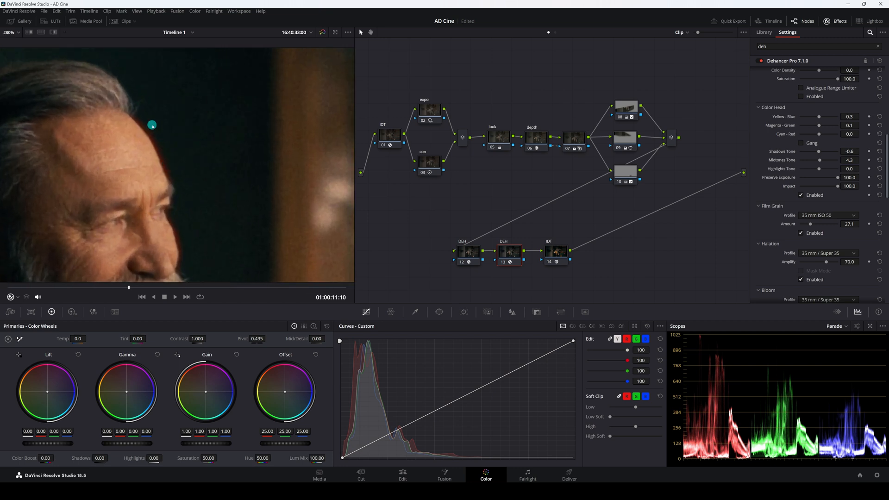
pyautogui.hotkey('shift', 'z')
pyautogui.scroll(-2, 778, 254)
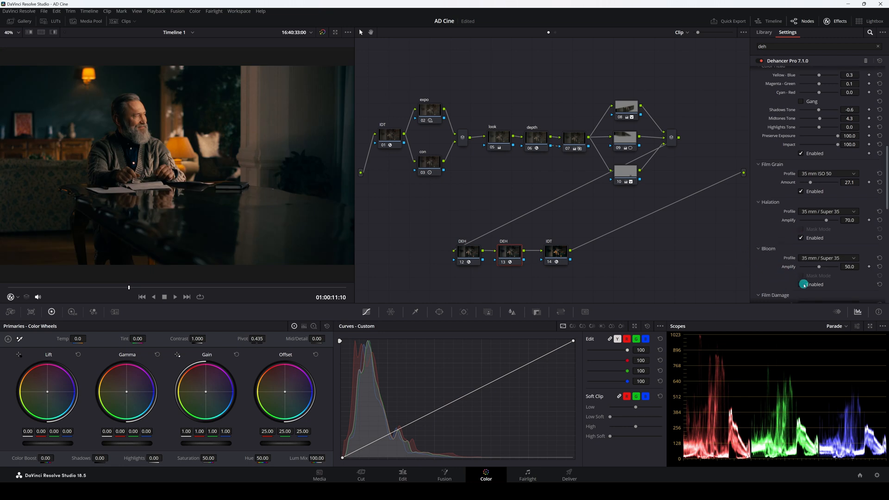
pyautogui.click(801, 284)
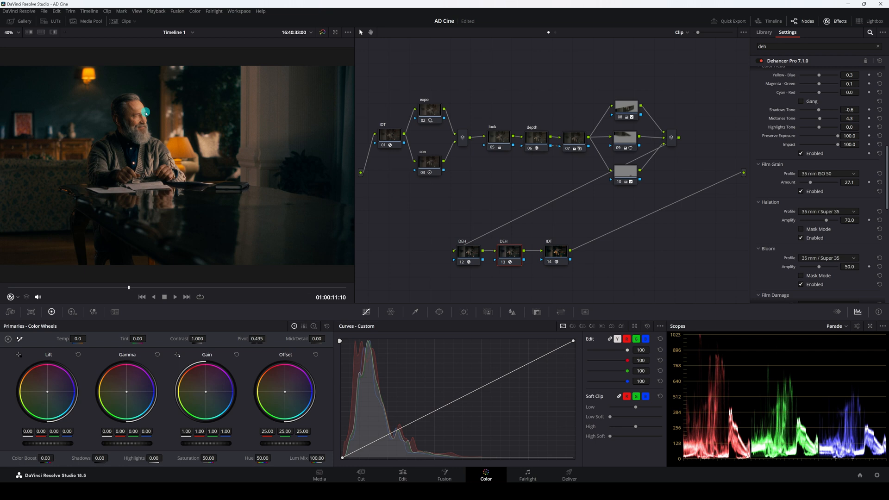
# Set Bloom Amplify to 23 and toggle Bloom off and on to compare the result.
pyautogui.scroll(4, 146, 113)
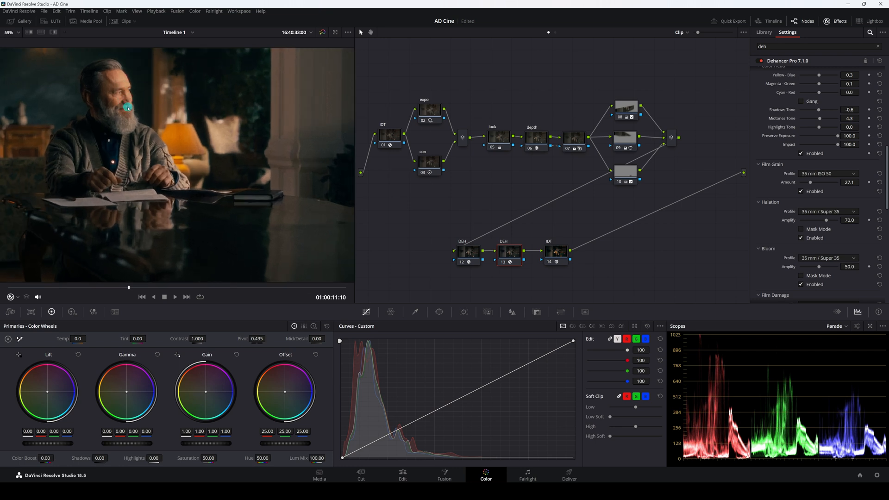
pyautogui.scroll(4, 199, 204)
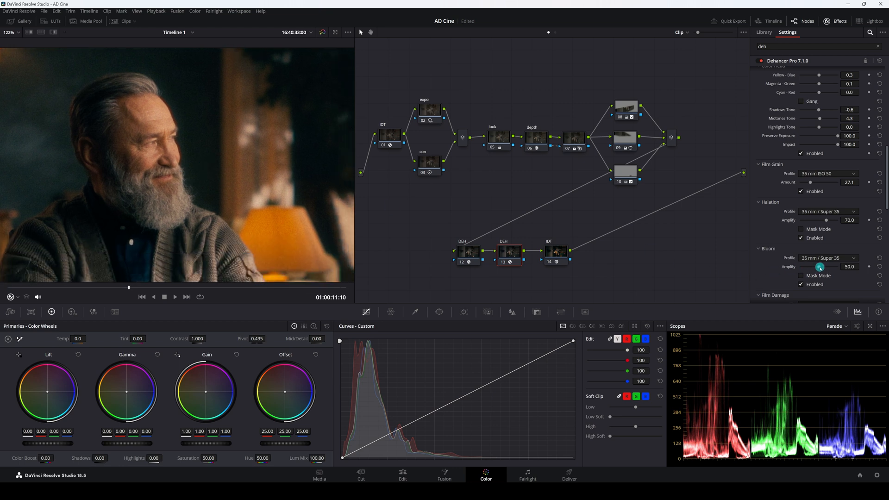
pyautogui.moveTo(820, 269); pyautogui.dragTo(812, 270)
pyautogui.click(801, 284)
pyautogui.click(801, 284)
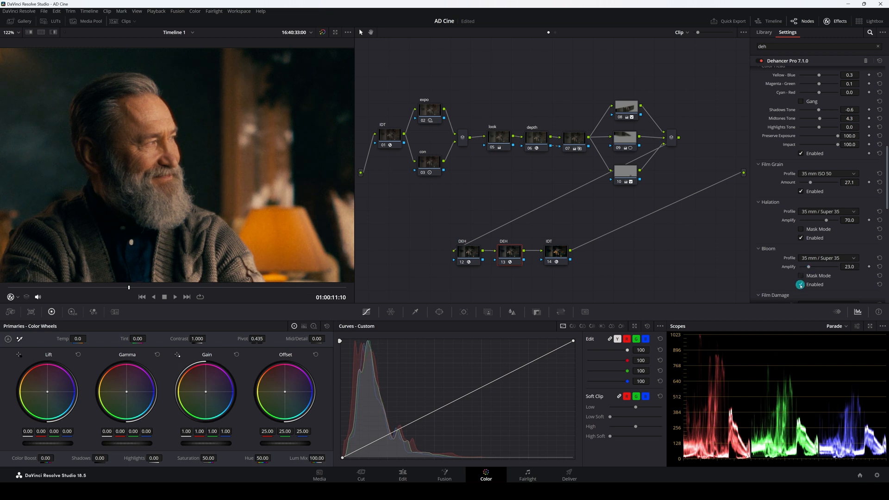
pyautogui.click(800, 285)
pyautogui.click(801, 285)
pyautogui.click(801, 285)
pyautogui.click(800, 285)
pyautogui.hotkey('shift', 'z')
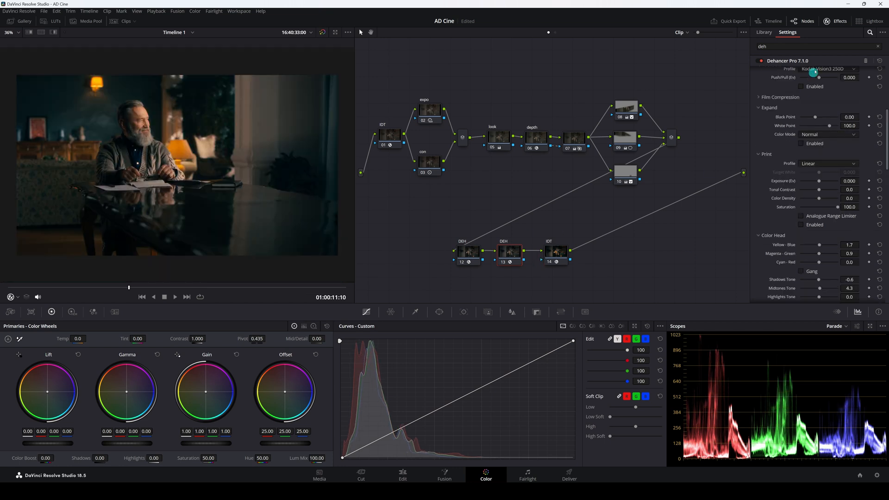
# Close the Effects panel and toggle the second Dehancer node off and on to compare.
pyautogui.click(834, 20)
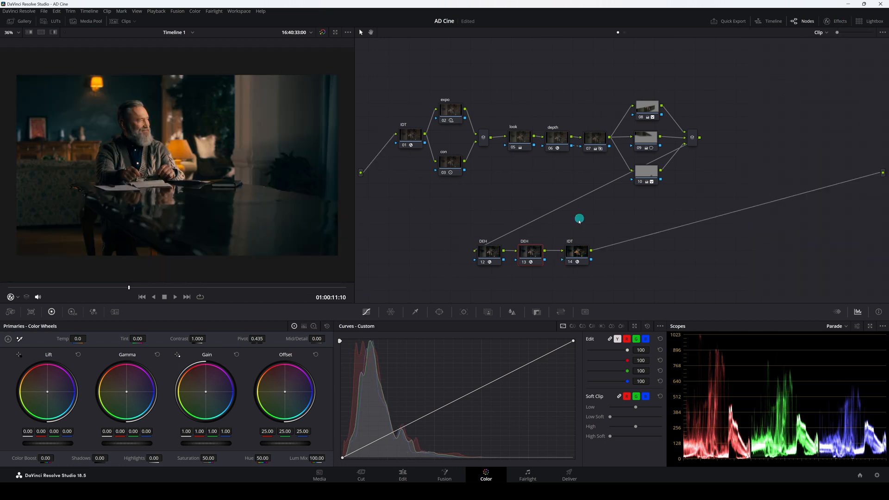
pyautogui.click(523, 262)
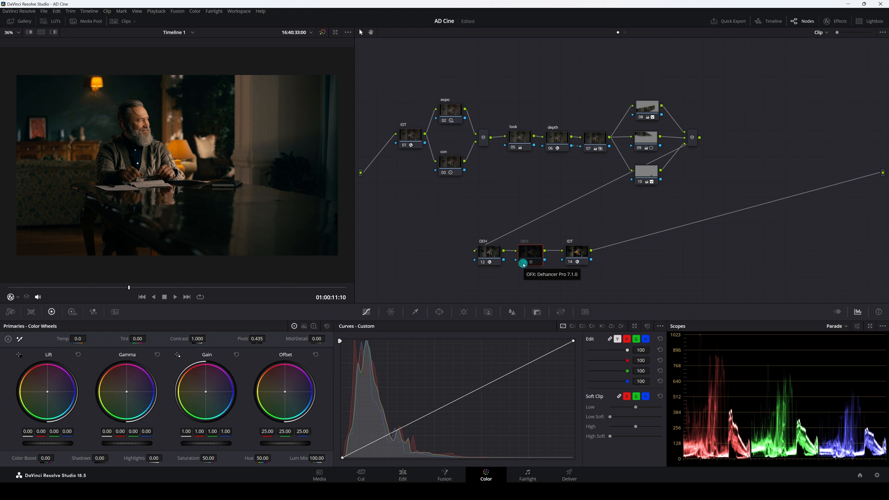
pyautogui.click(523, 262)
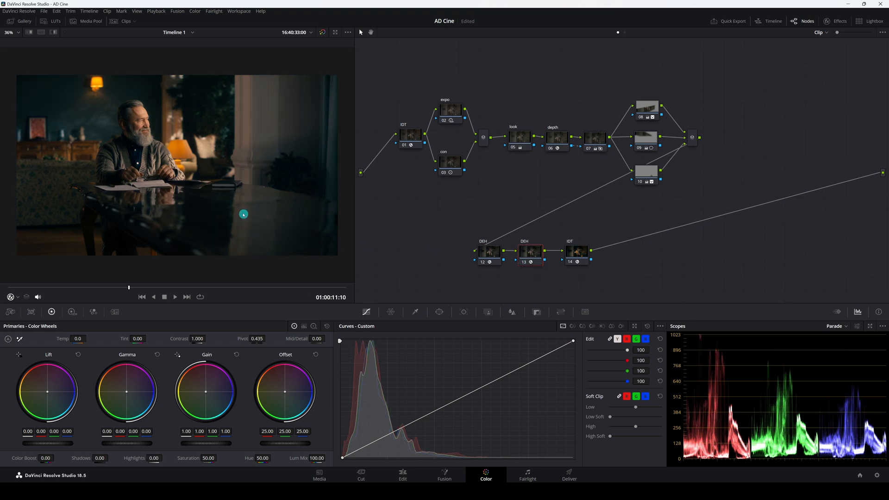
# Move the output IDT node aside and add a serial node after the second Dehancer node.
pyautogui.scroll(-3, 249, 221)
pyautogui.moveTo(577, 257); pyautogui.dragTo(627, 255)
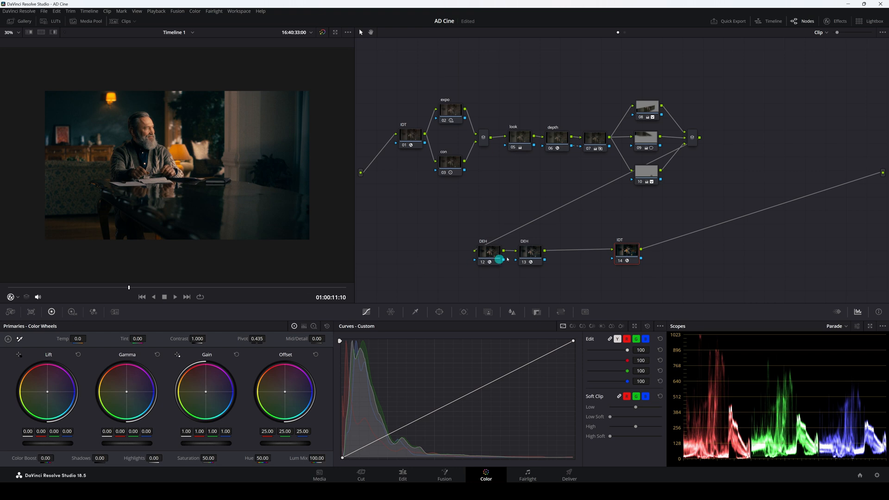
pyautogui.click(532, 254)
pyautogui.hotkey('alt', 's')
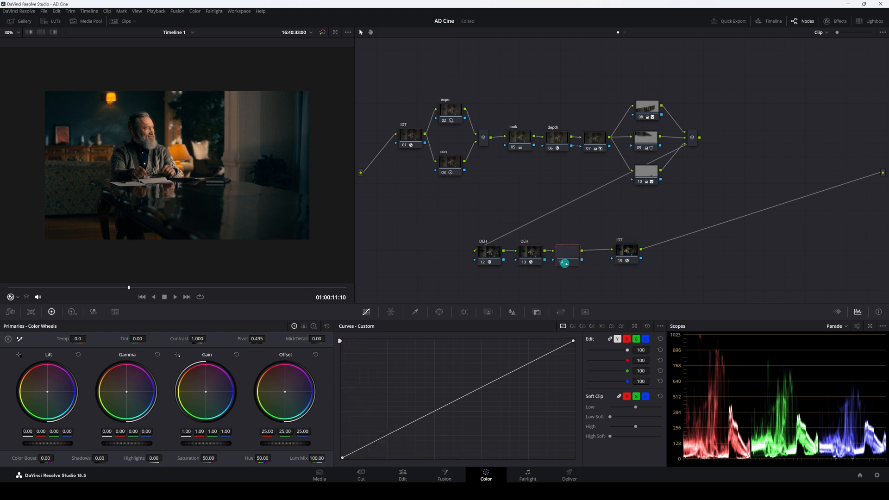
pyautogui.click(568, 256)
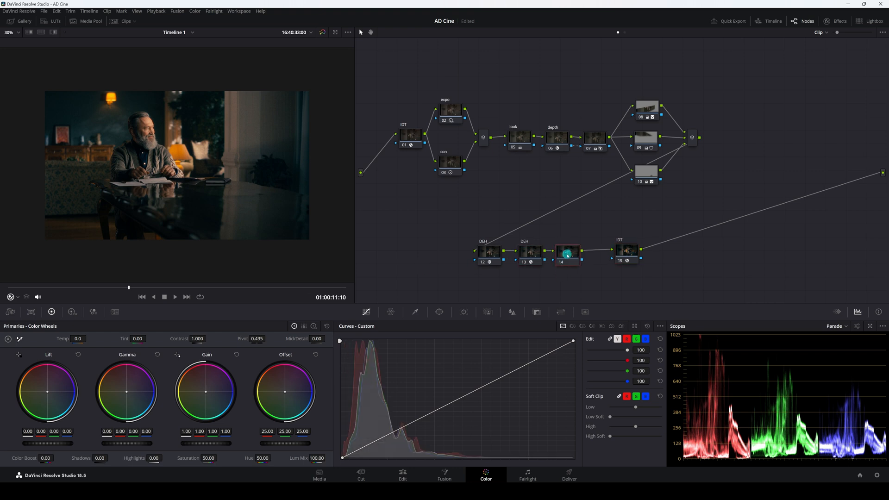
# Set the new node's color space to HSV and disable its channels 1 and 3.
pyautogui.rightClick(567, 254)
pyautogui.moveTo(587, 349)
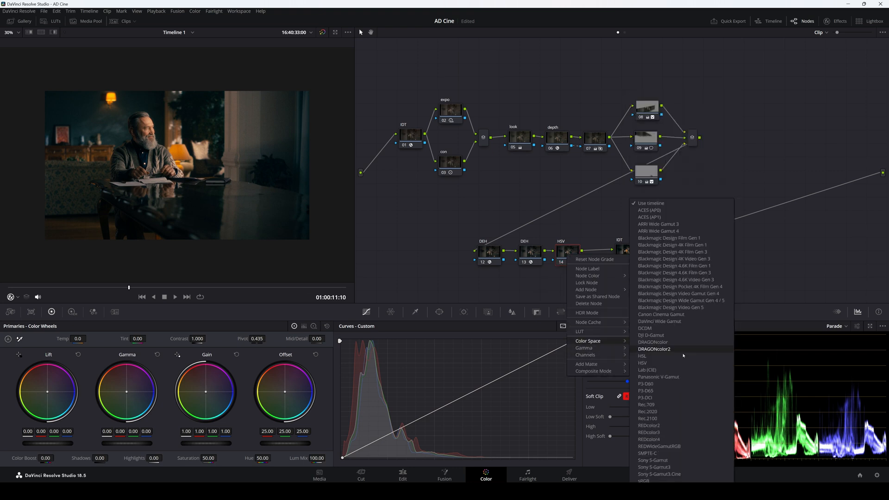
pyautogui.click(682, 350)
pyautogui.rightClick(574, 256)
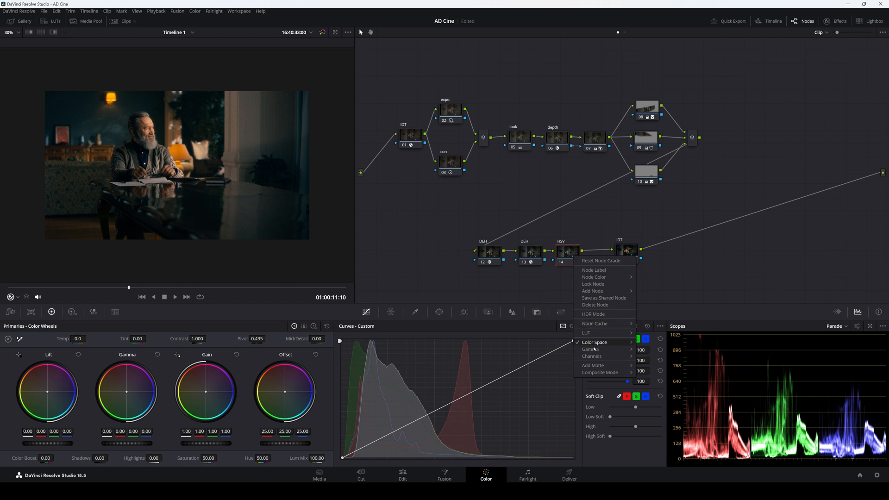
pyautogui.moveTo(602, 356)
pyautogui.click(672, 357)
pyautogui.rightClick(574, 251)
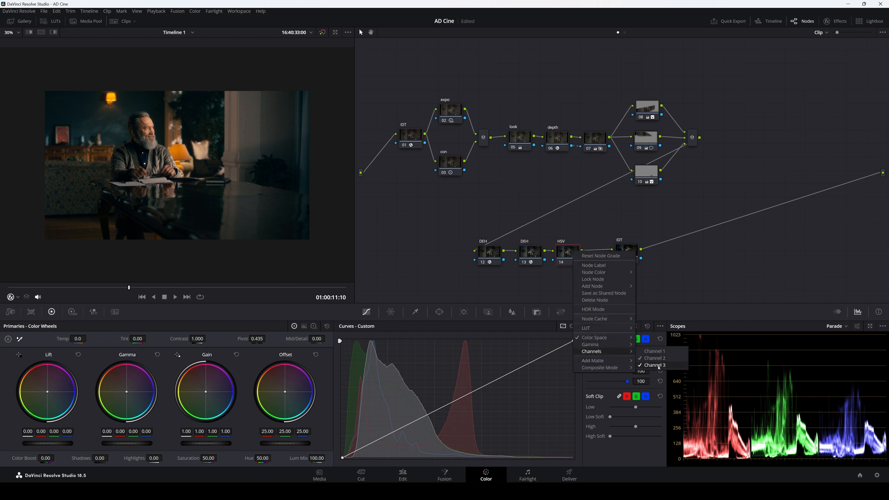
pyautogui.click(659, 367)
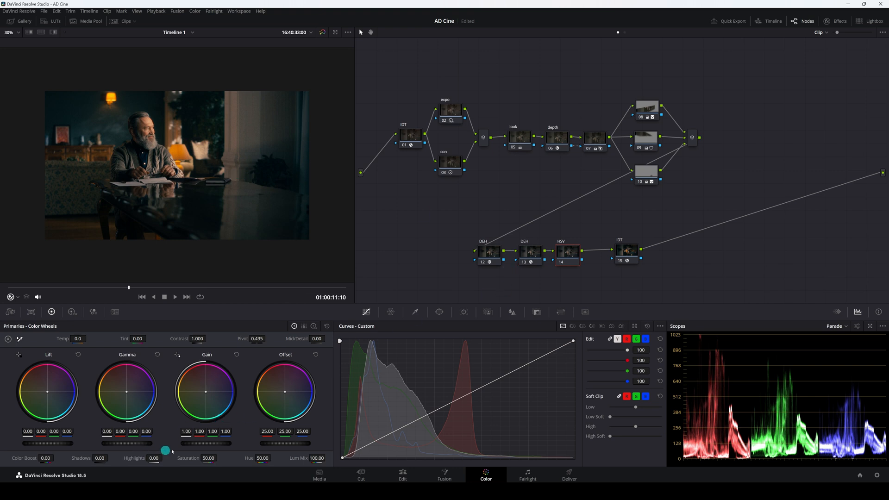
# Raise the HSV node's master Gain to 1.06 and toggle the node off and on to compare.
pyautogui.moveTo(204, 445); pyautogui.dragTo(234, 443)
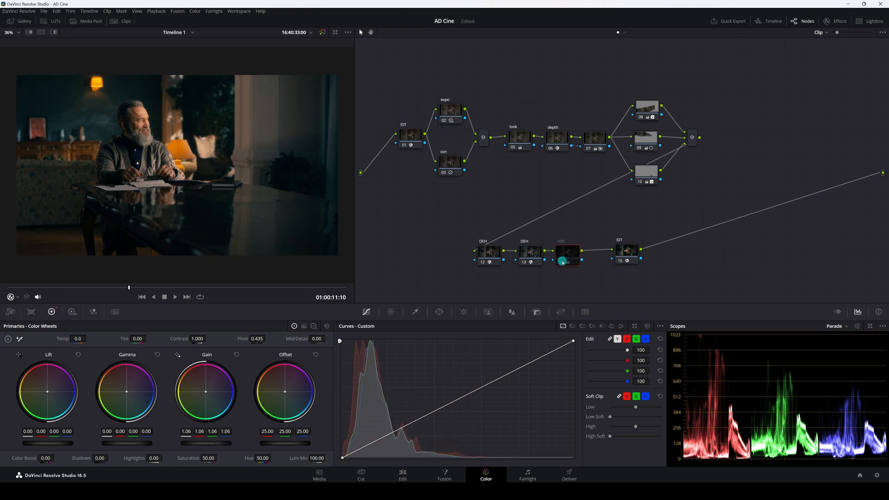
pyautogui.click(562, 261)
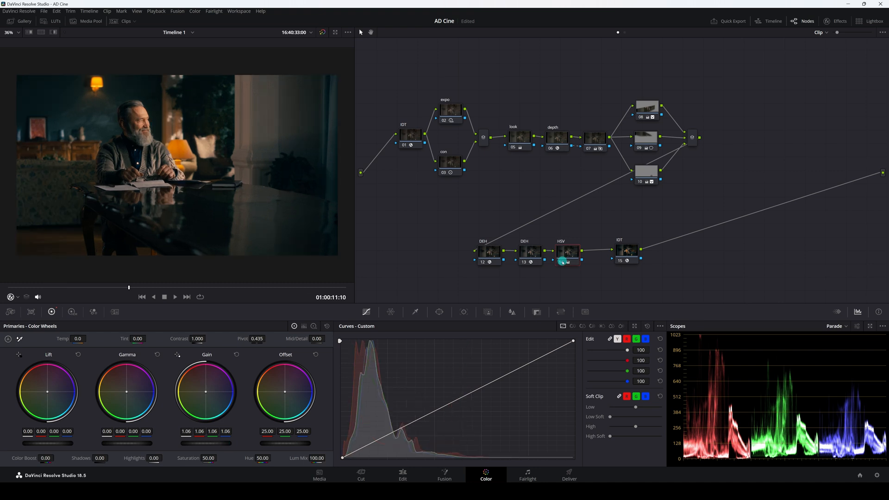
pyautogui.click(562, 261)
pyautogui.scroll(5, 351, 206)
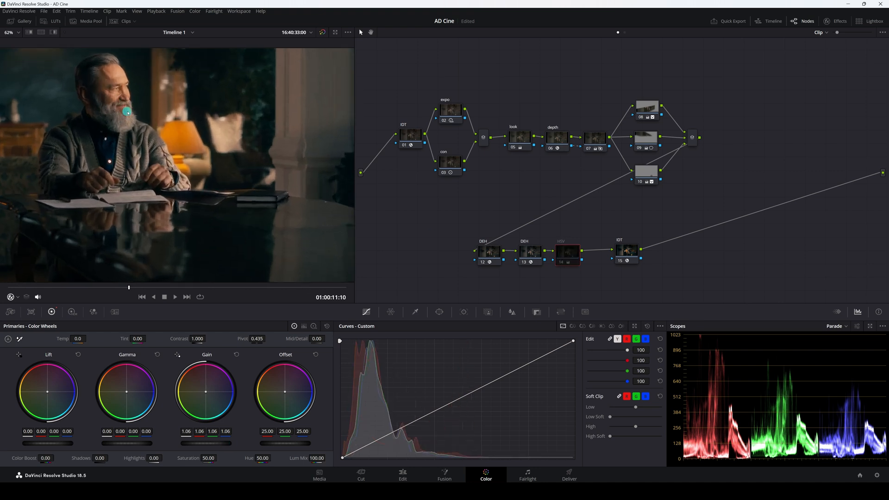
pyautogui.click(562, 262)
pyautogui.click(562, 262)
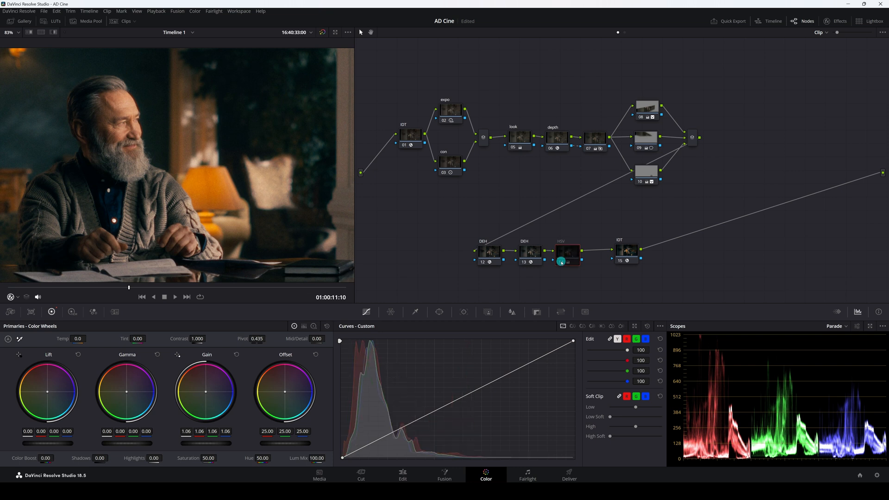
pyautogui.click(562, 262)
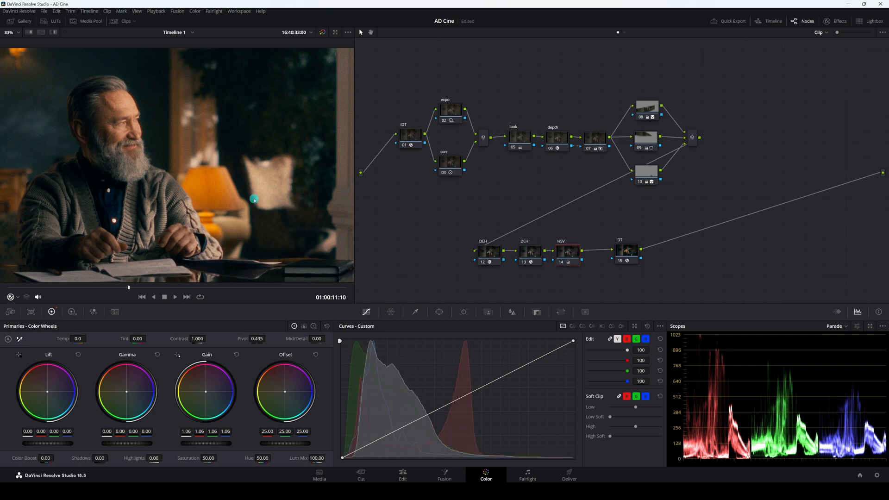
# Open the scopes in a floating window showing Parade and Vectorscope.
pyautogui.scroll(-3, 185, 194)
pyautogui.scroll(-1, 185, 193)
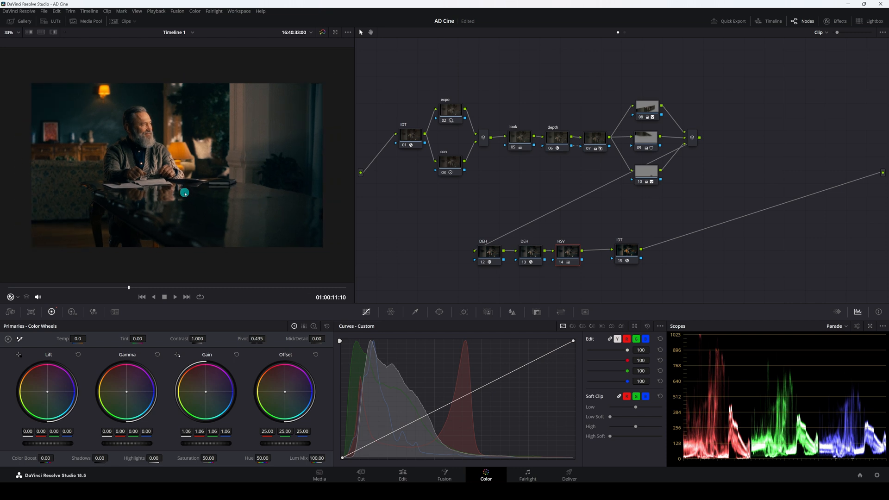
pyautogui.click(870, 326)
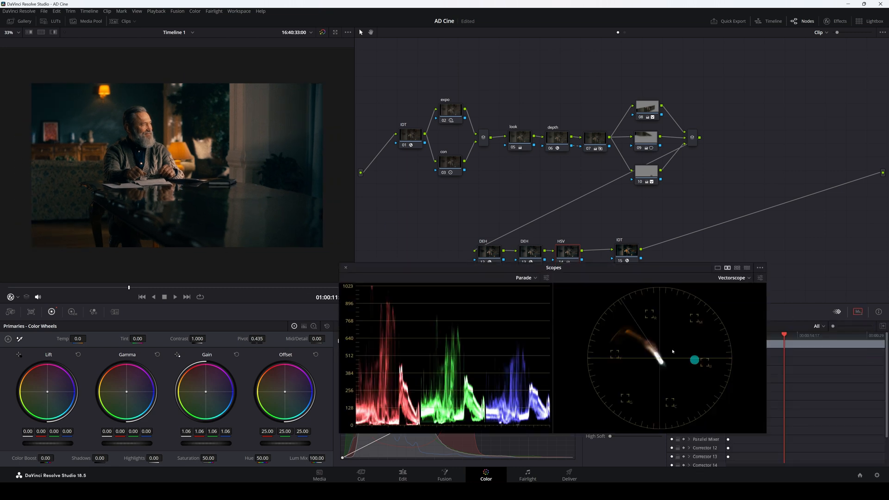
pyautogui.moveTo(587, 272); pyautogui.dragTo(552, 221)
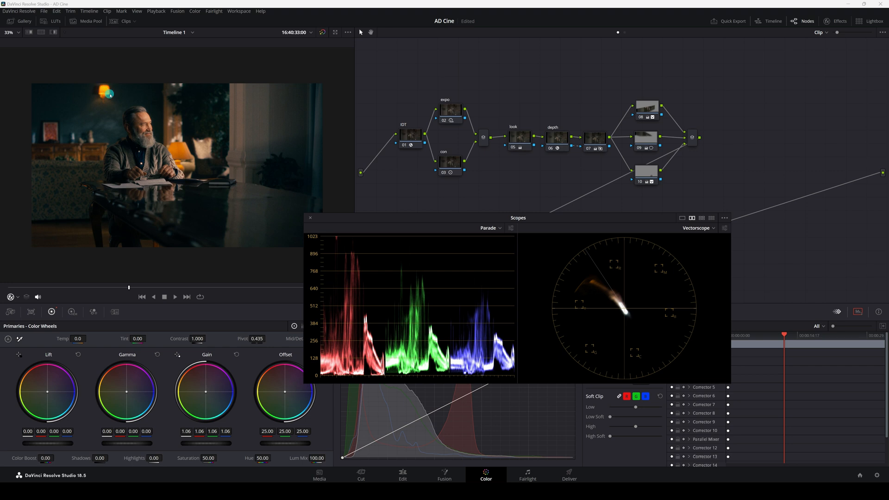
# Switch the viewer overlay to Qualifier and toggle the whole grade off and on to compare.
pyautogui.click(20, 299)
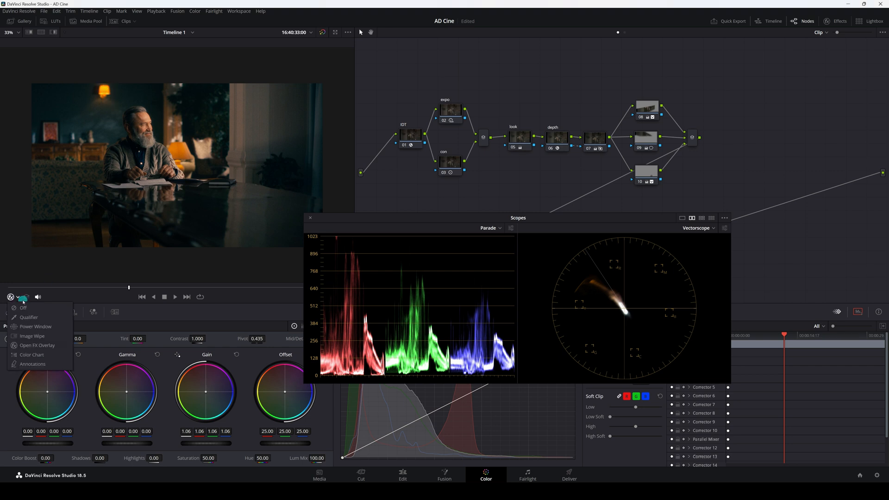
pyautogui.click(21, 312)
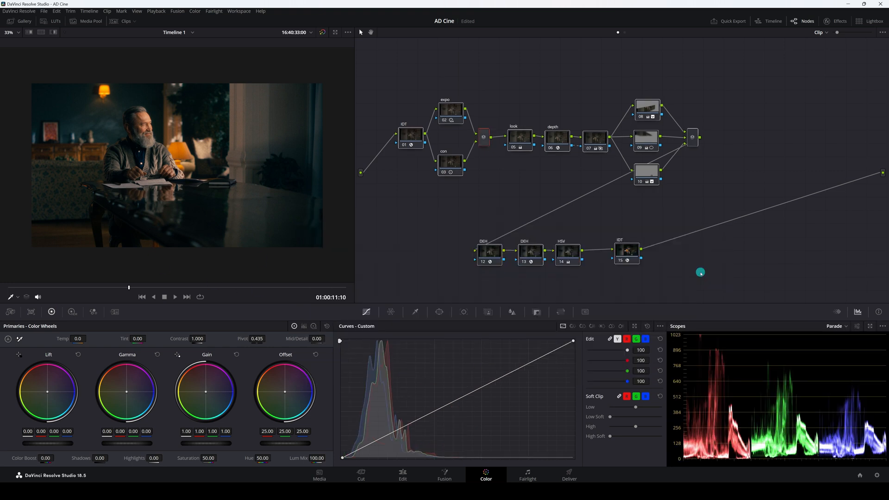
pyautogui.hotkey('shift', 'd')
pyautogui.hotkey('shift', 'd')
pyautogui.hotkey('shift', 'd')
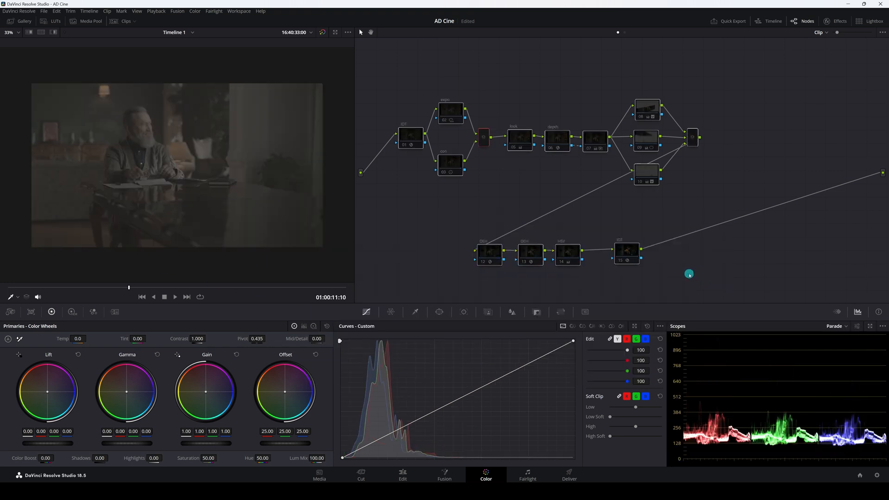
pyautogui.hotkey('shift', 'd')
pyautogui.hotkey('shift', 'd')
pyautogui.hotkey('shift', 'd')
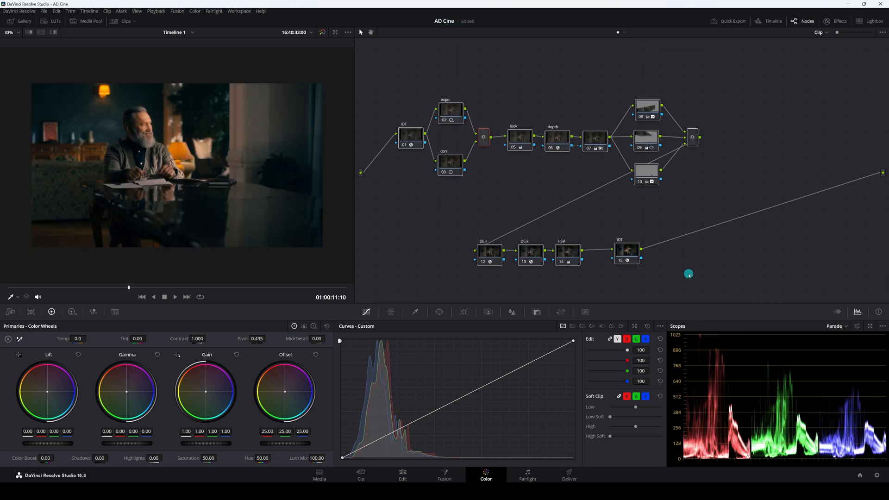